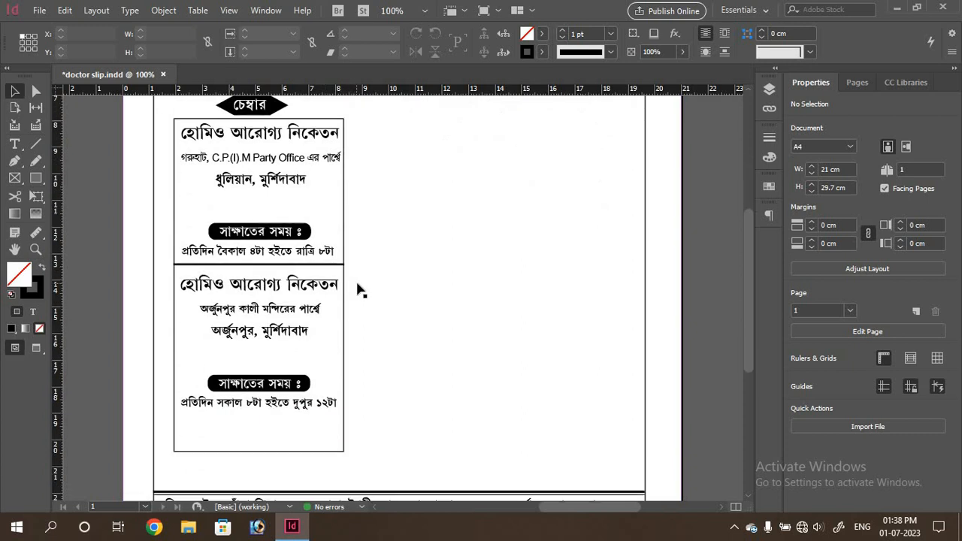
scroll(357, 290, "down", 1)
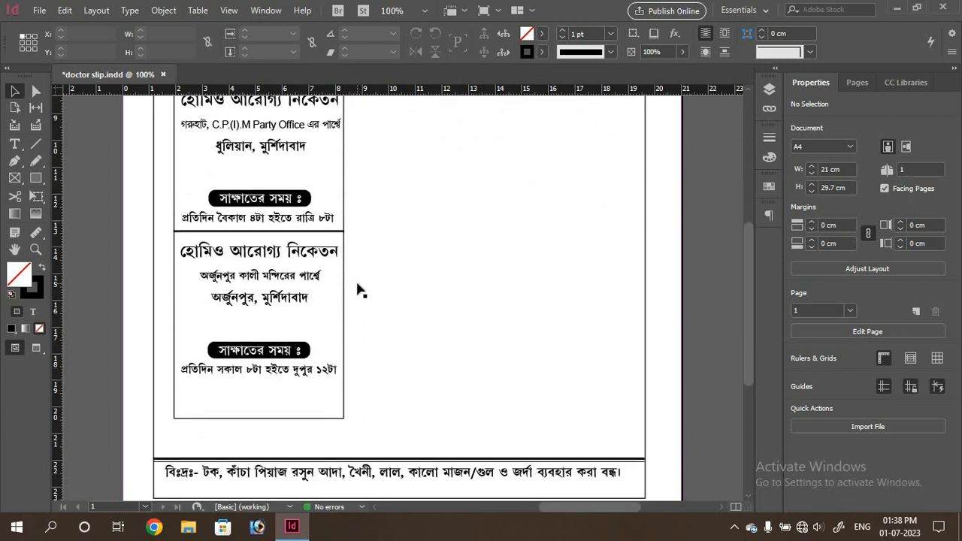
Scroll down and back up through the finished prescription slip to review its header, chamber boxes and footer
scroll(358, 290, "up", 5)
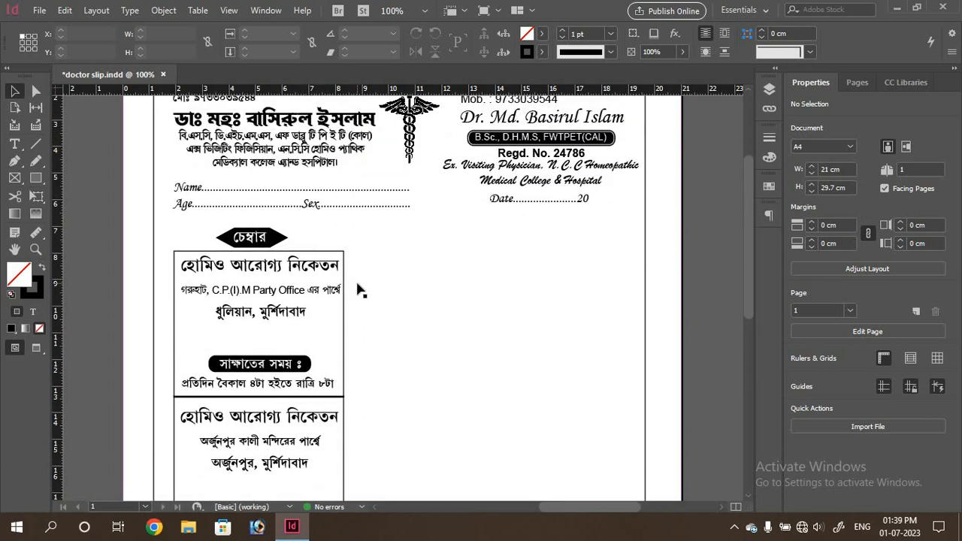
scroll(358, 290, "up", 1)
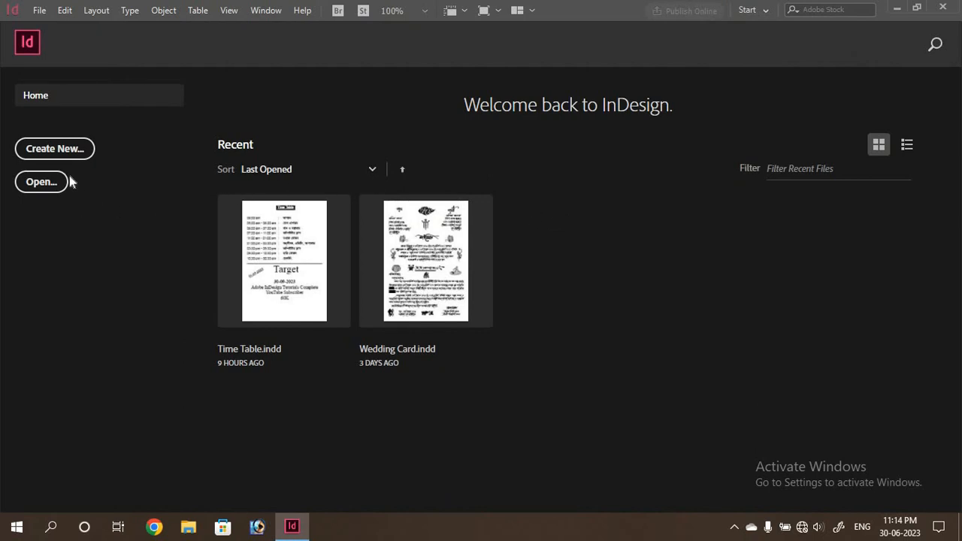
Create a Print A4 document in centimetre units with 0 cm margins on every side
left_click(58, 153)
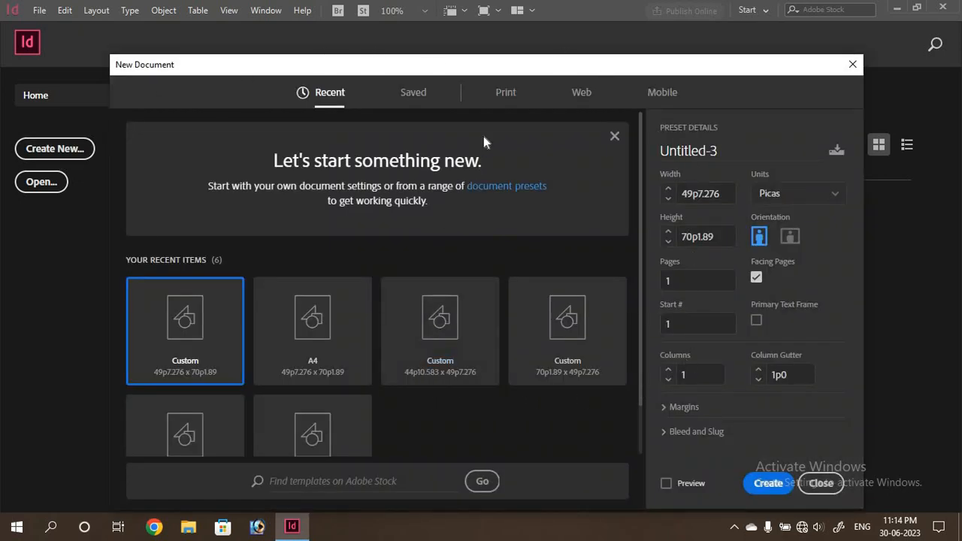
left_click(505, 102)
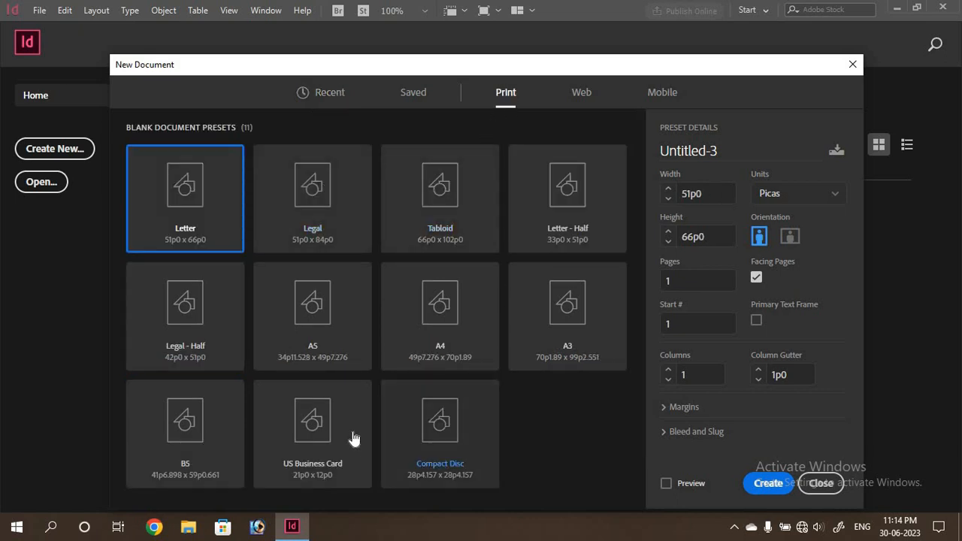
left_click(447, 318)
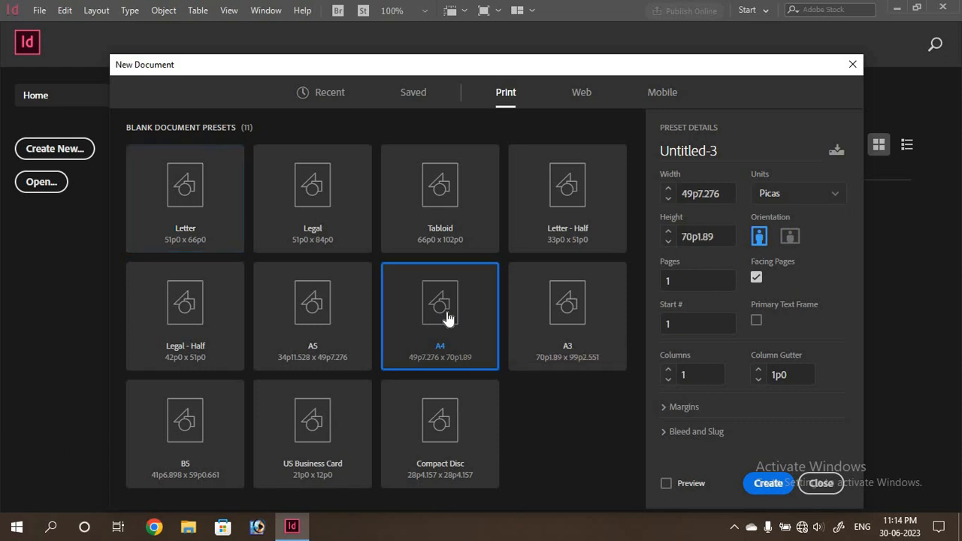
left_click(837, 200)
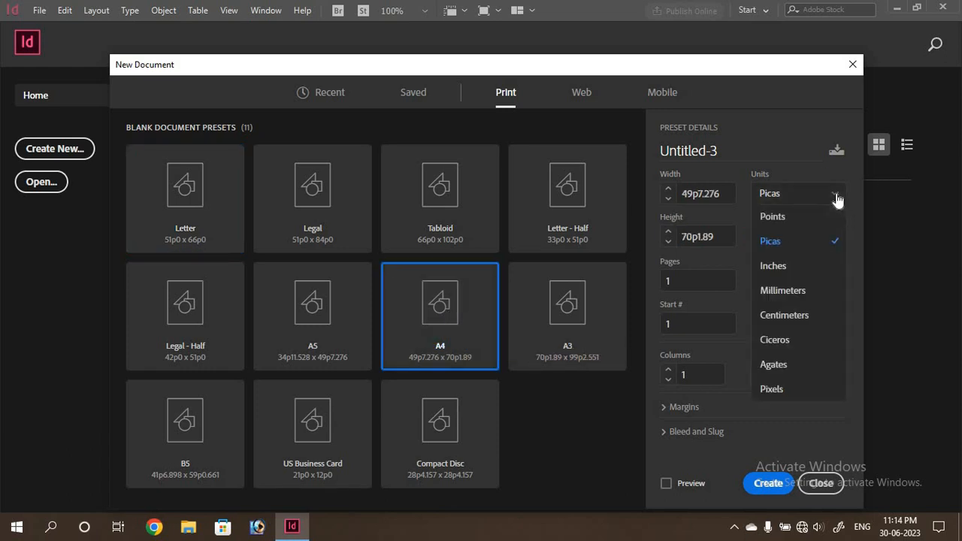
left_click(785, 315)
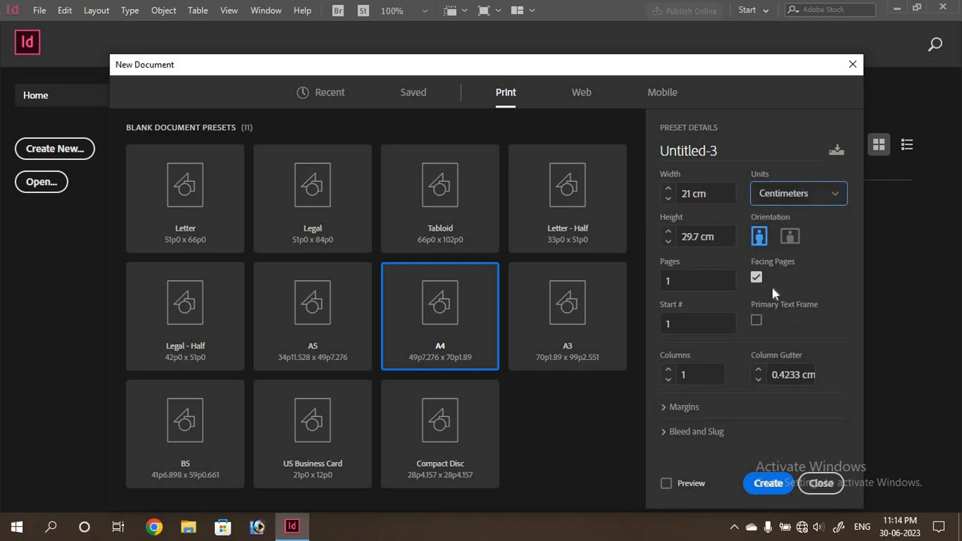
left_click(676, 408)
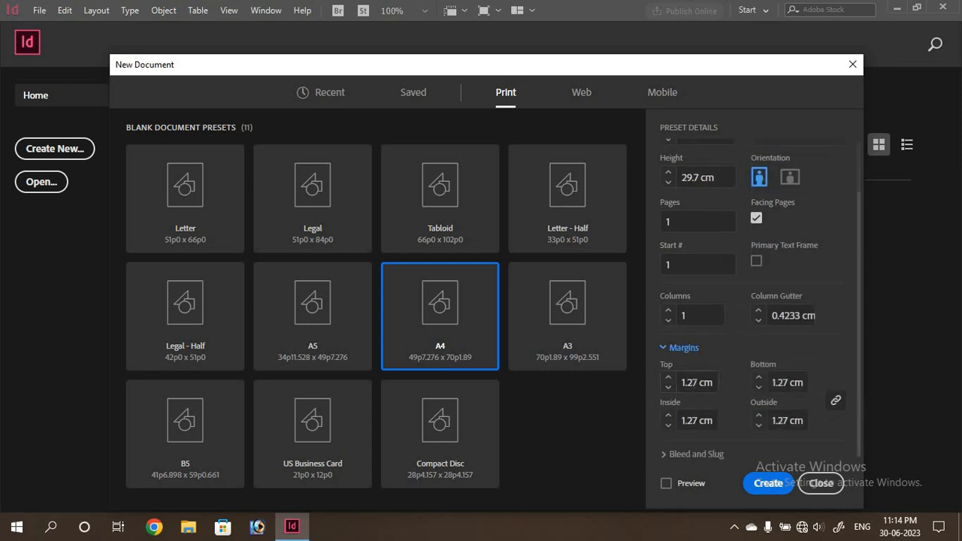
left_click_drag(697, 383, 672, 391)
type("0")
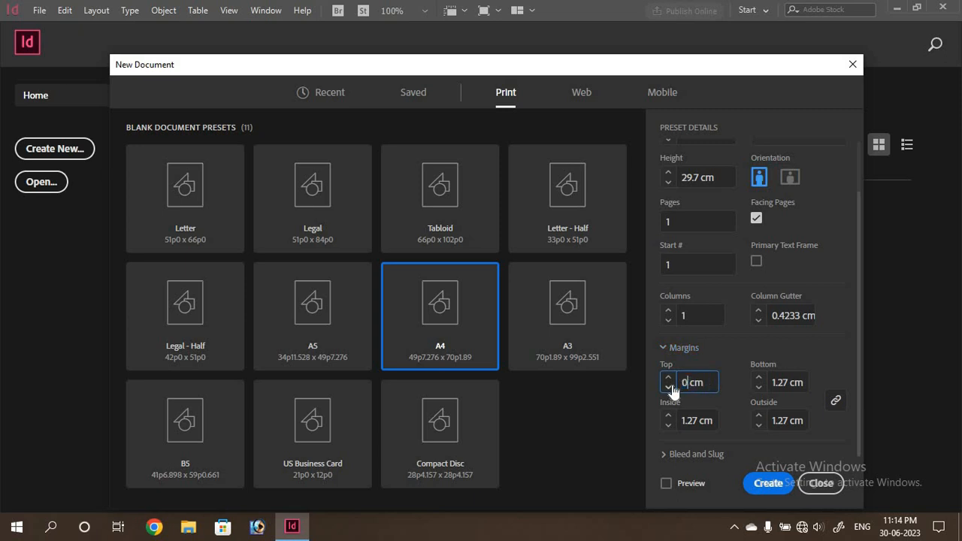
key("Tab")
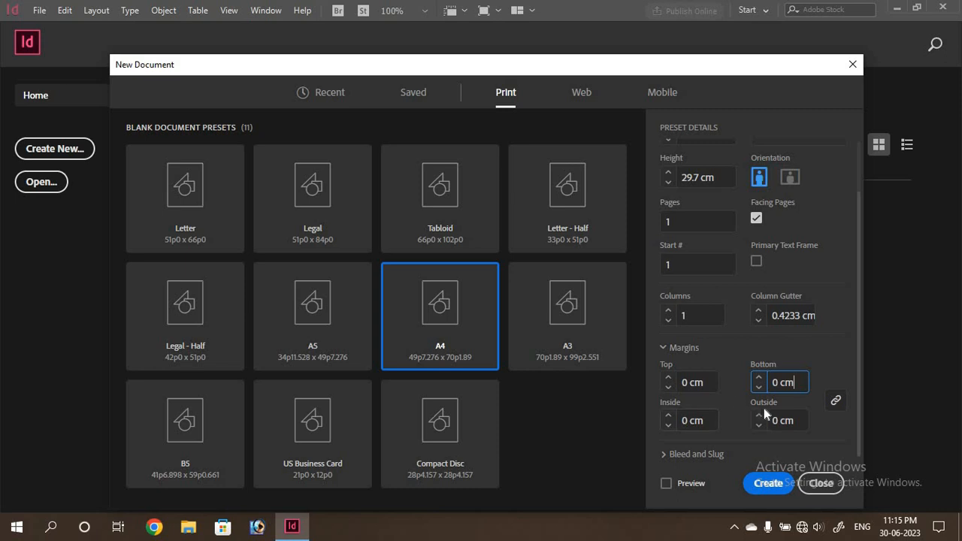
left_click(765, 481)
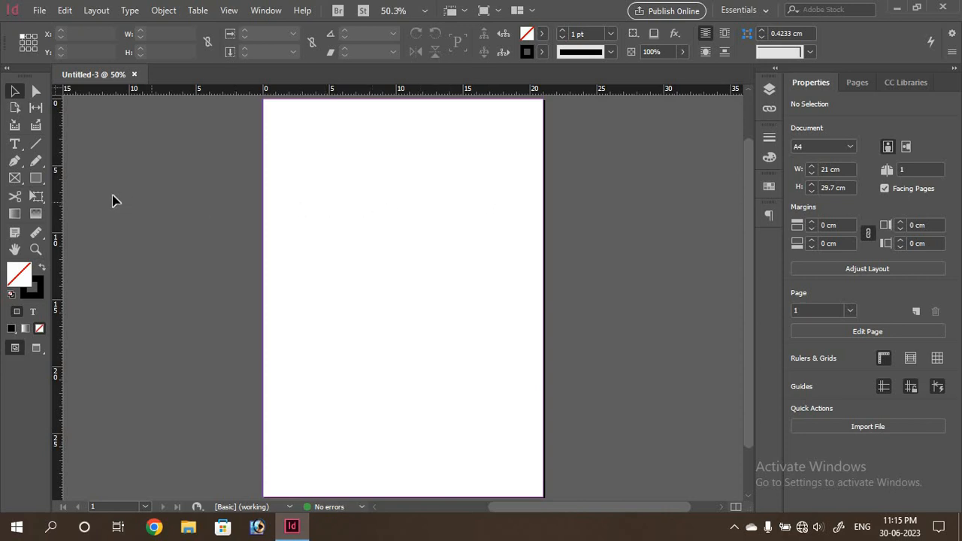
Draw a rectangle on the page and size it to 18.5 cm wide by 22 cm tall
left_click(37, 177)
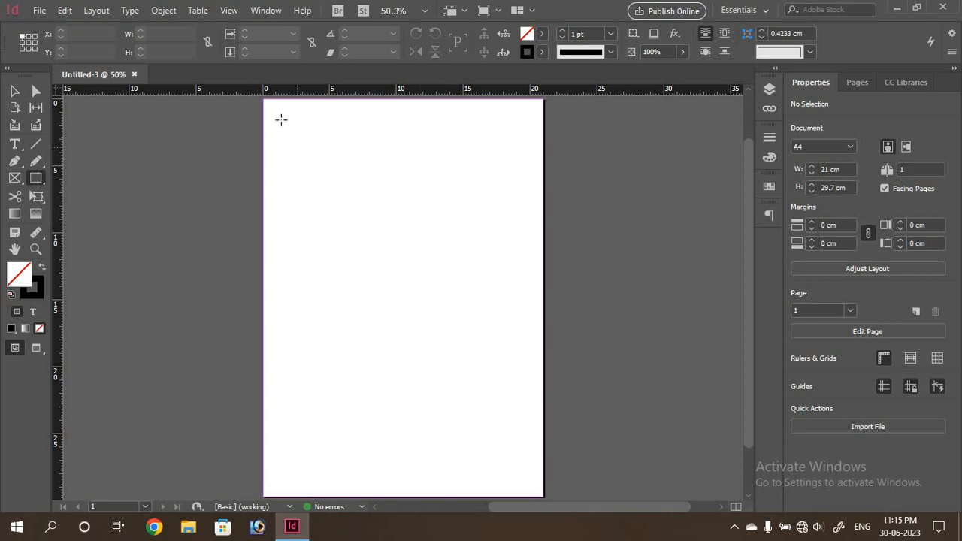
left_click_drag(281, 119, 505, 348)
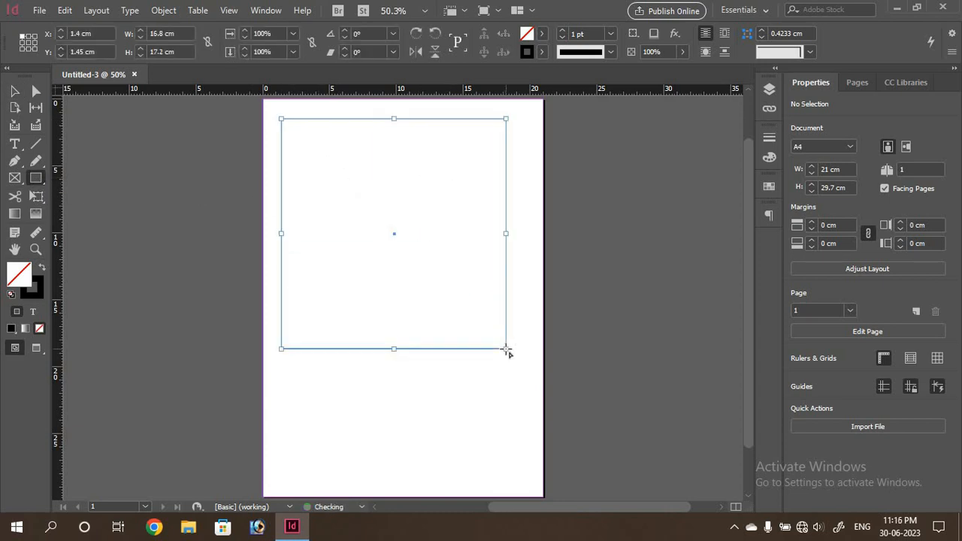
left_click(162, 34)
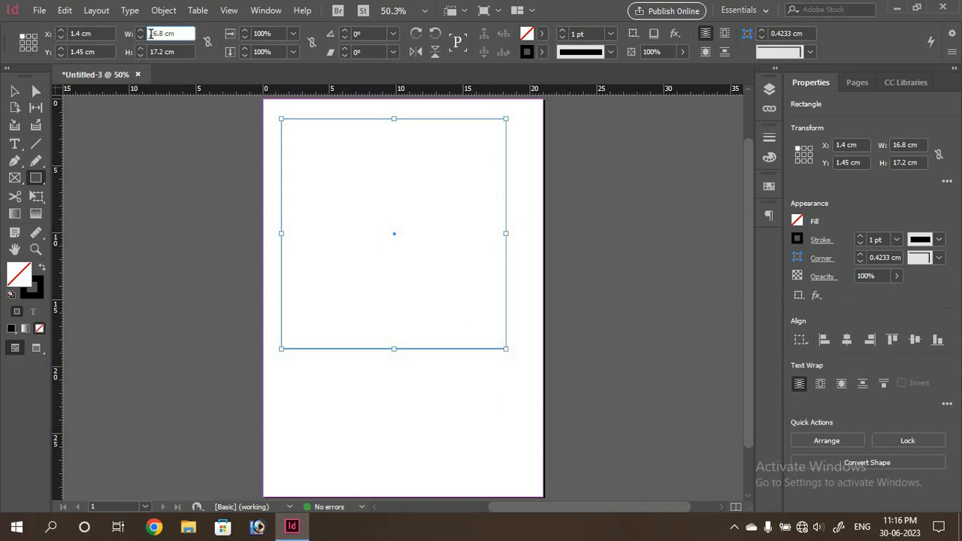
double_click(151, 34)
type("18.5")
key("Return")
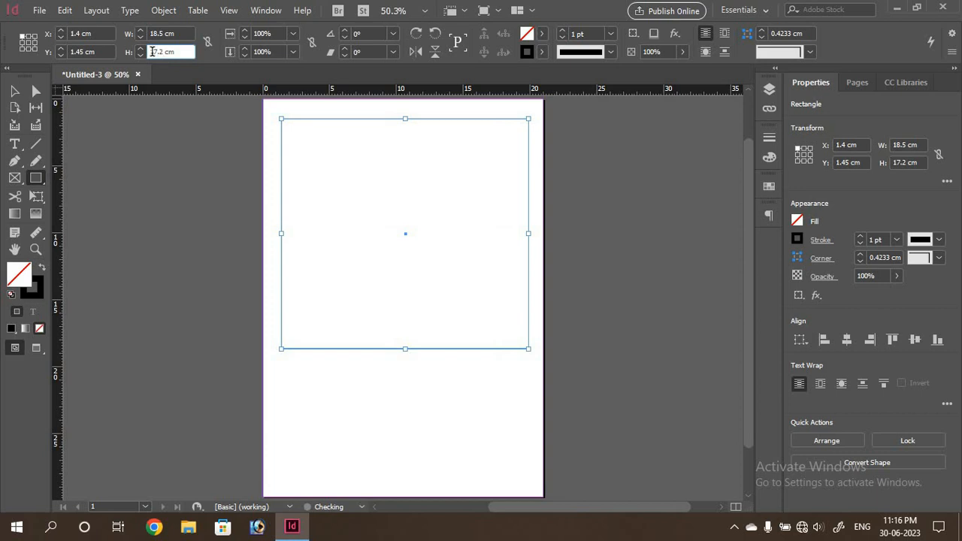
double_click(151, 51)
type("22")
key("Return")
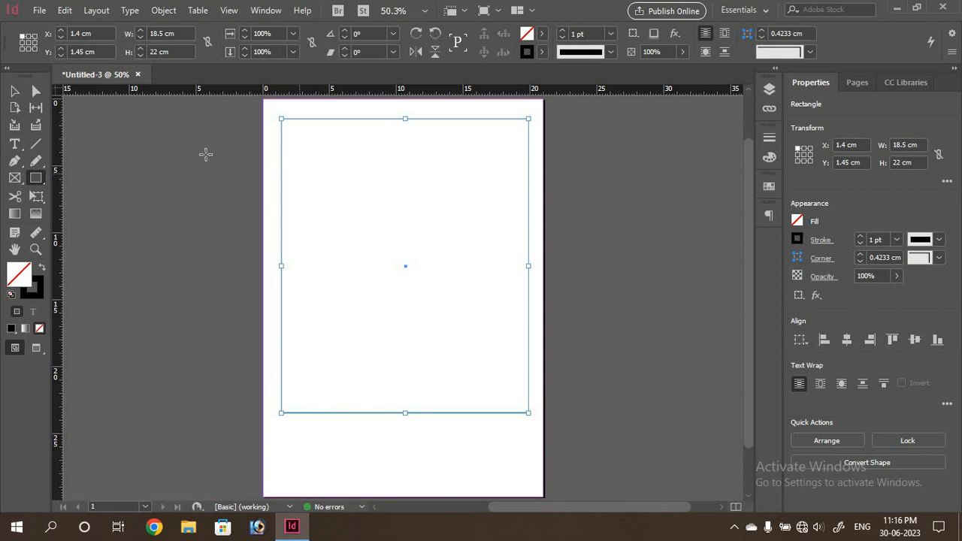
Zoom the view to 100% and further in on the rectangle
left_click(16, 92)
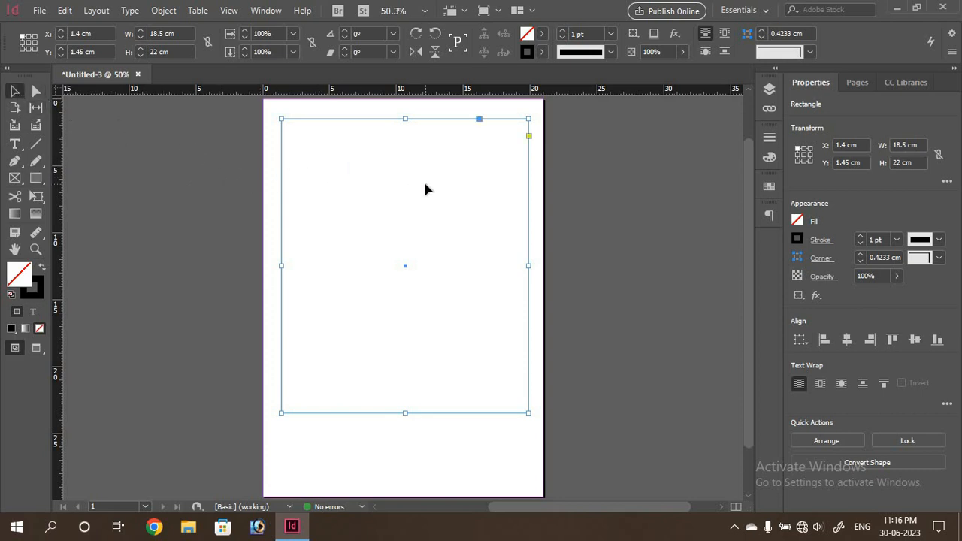
key("ctrl+1")
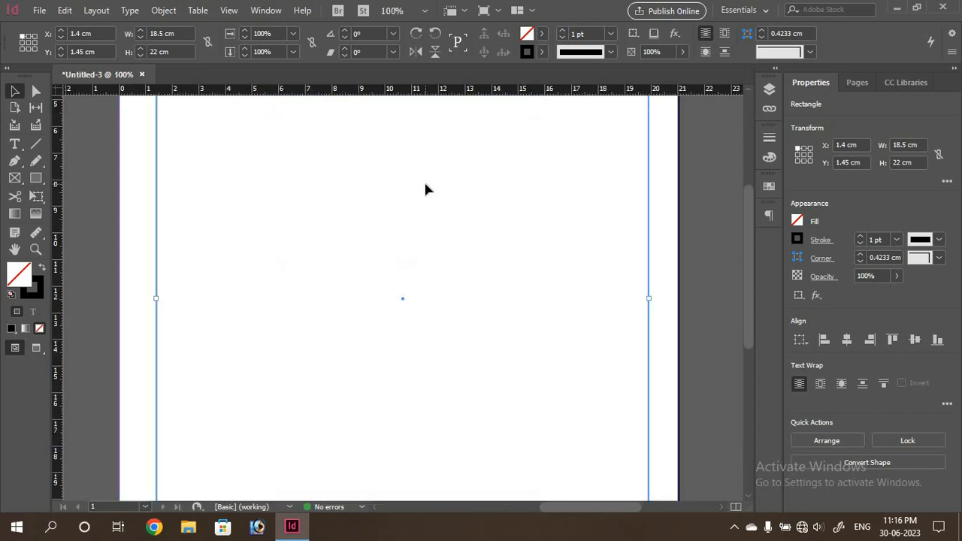
scroll(424, 189, "up", 4)
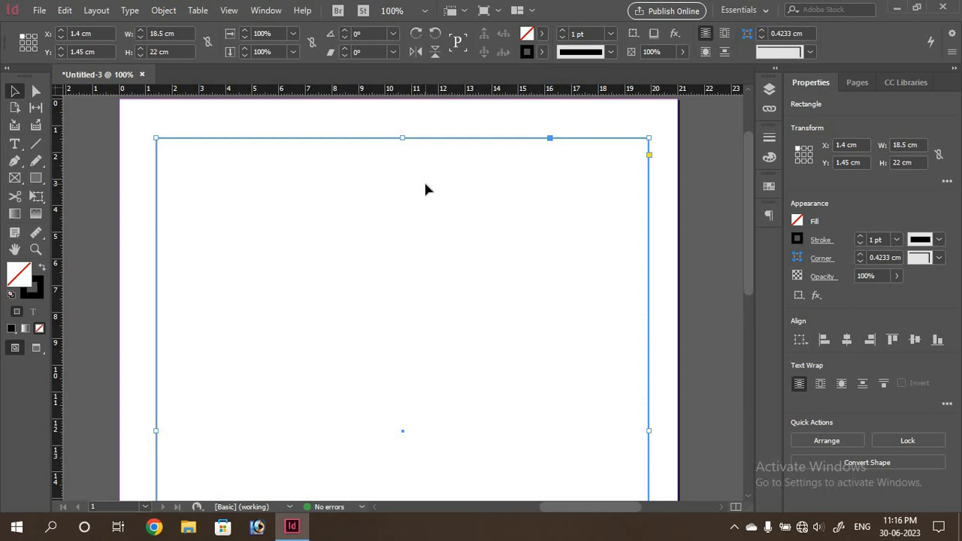
key("ctrl+equal")
scroll(424, 188, "up", 5)
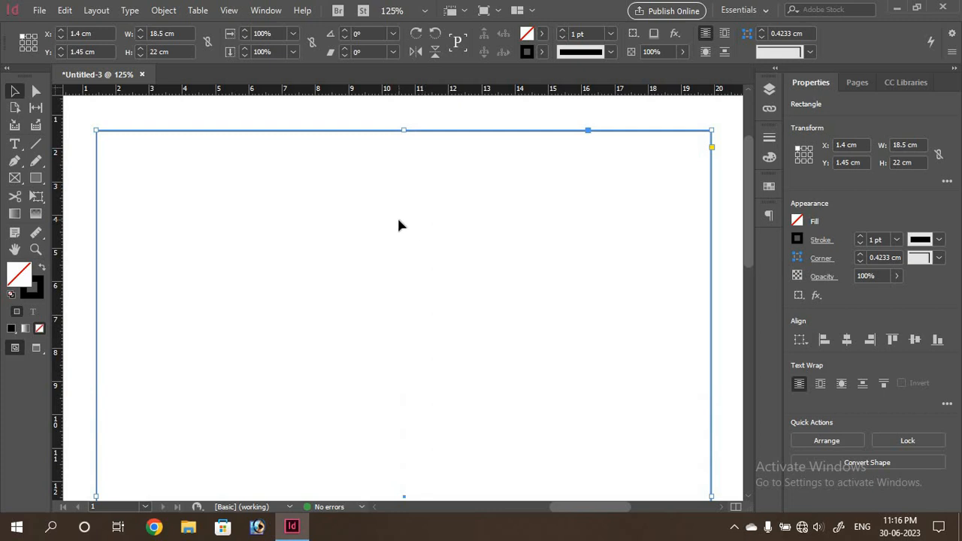
Draw a text frame in the rectangle's top-left area and switch keyboard input to Bengali
left_click(15, 146)
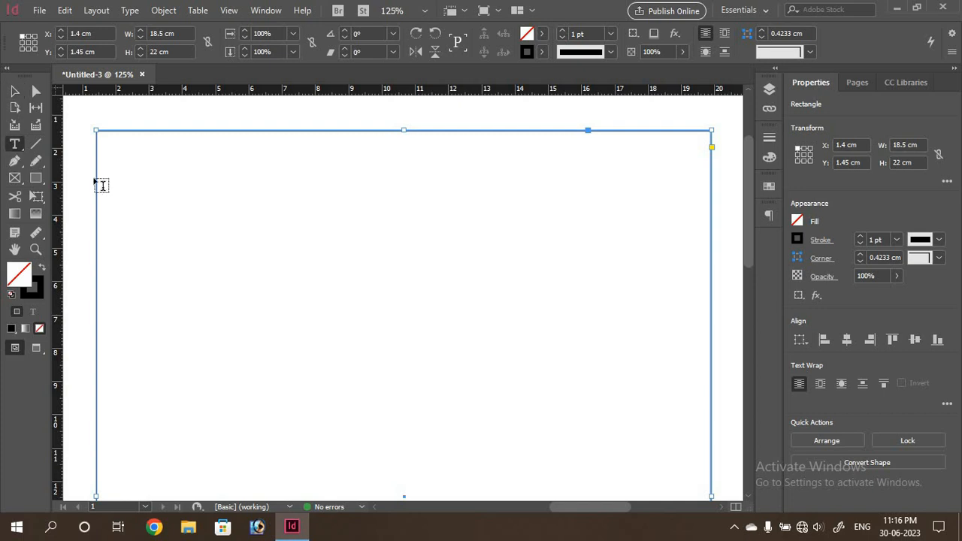
left_click_drag(102, 139, 442, 383)
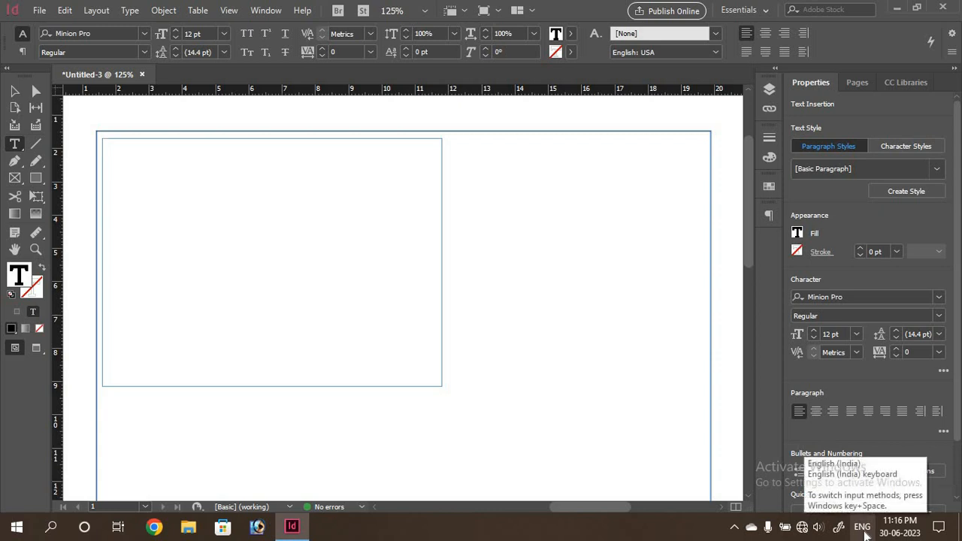
left_click(864, 532)
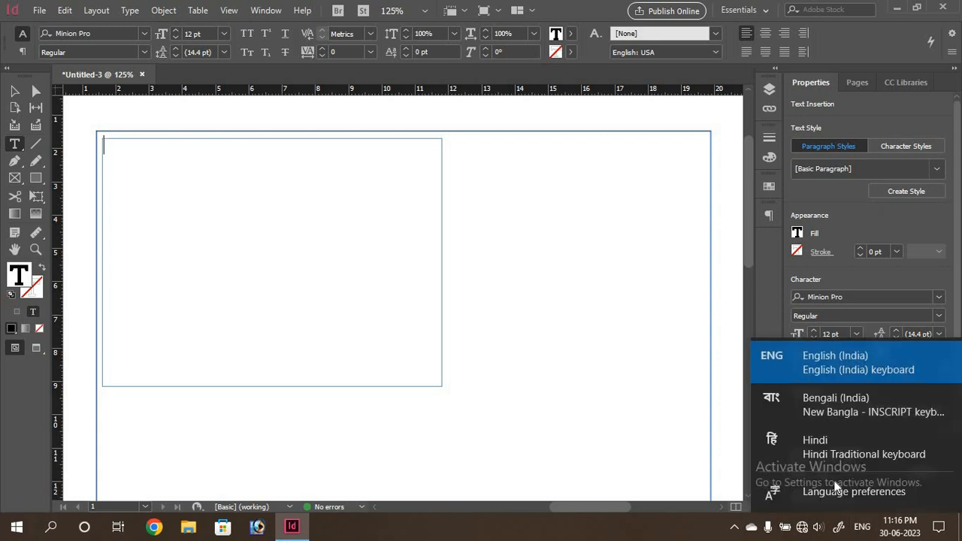
left_click(798, 410)
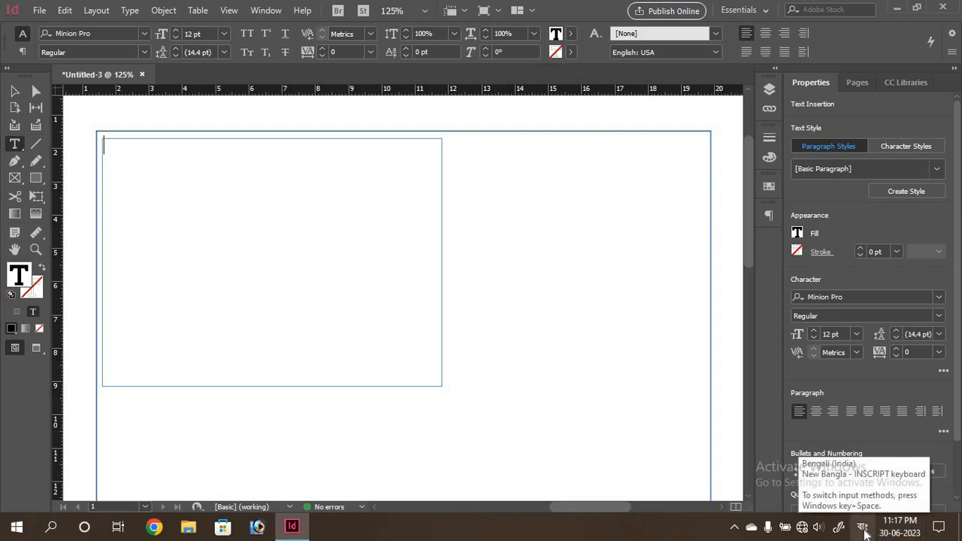
Set the text frame's font to Kalpurush
left_click(142, 33)
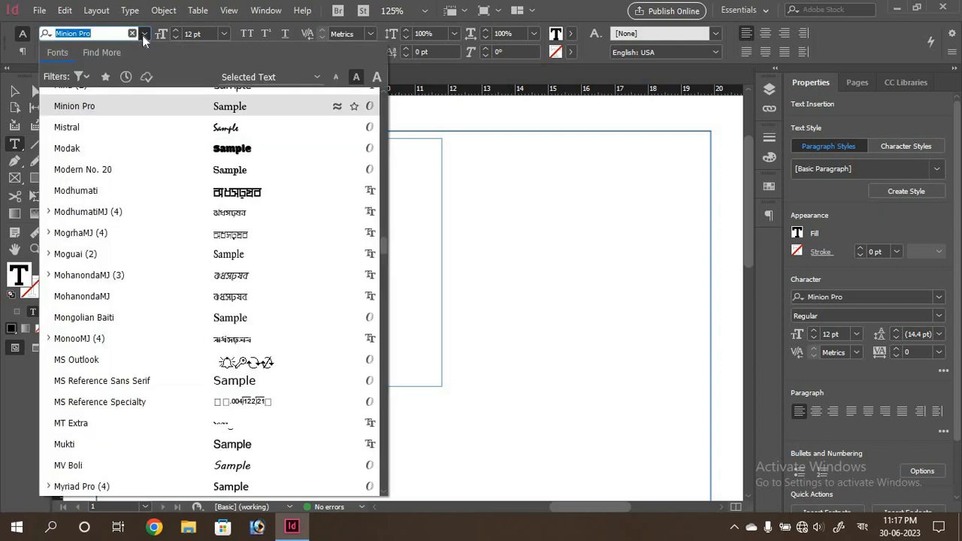
scroll(383, 263, "down", 10)
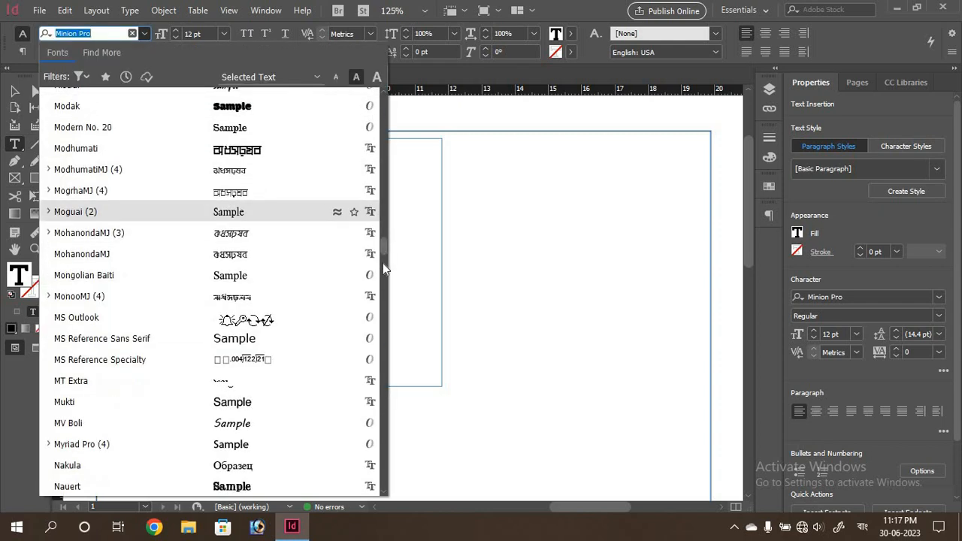
scroll(384, 328, "down", 20)
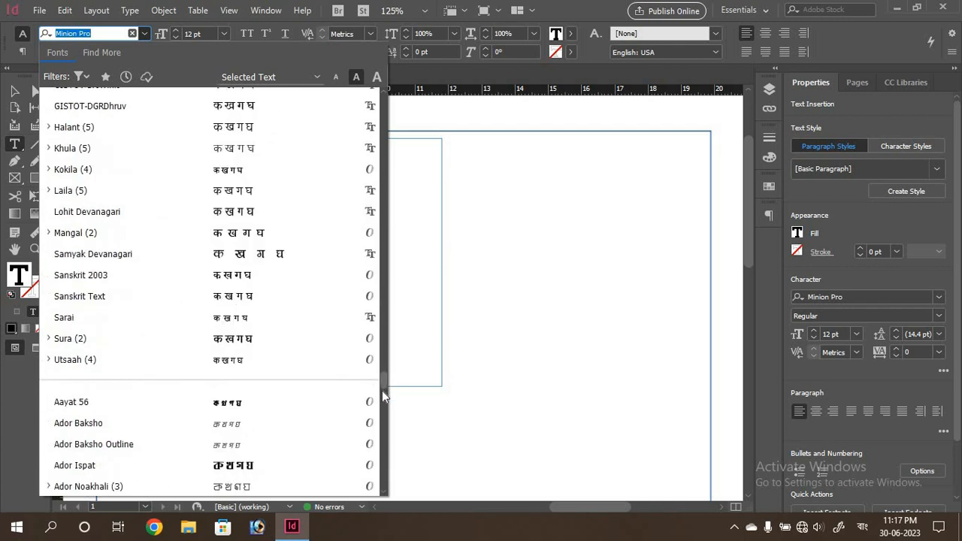
left_click_drag(382, 397, 399, 101)
left_click(75, 124)
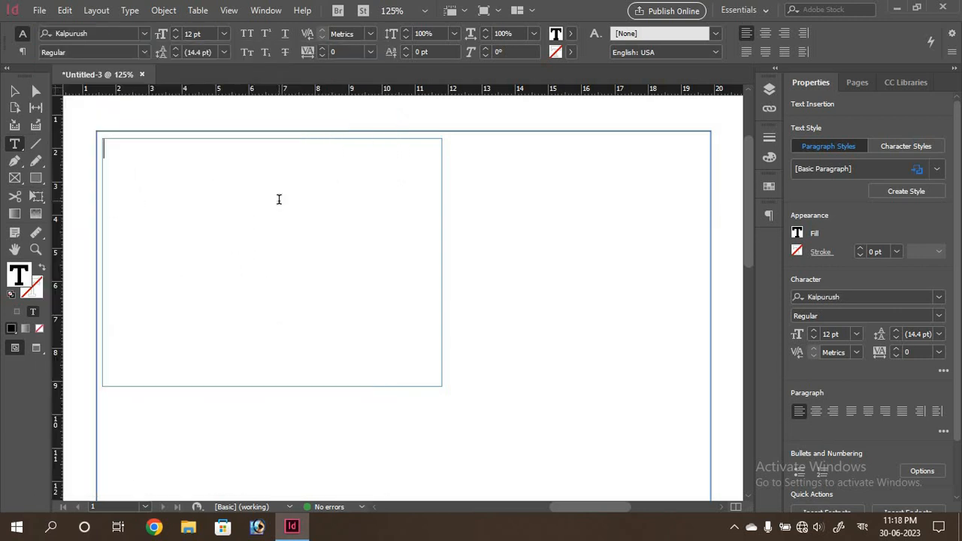
Type the five Bengali header lines: mobile number, doctor's name, degrees, and former hospital posts
key("Return")
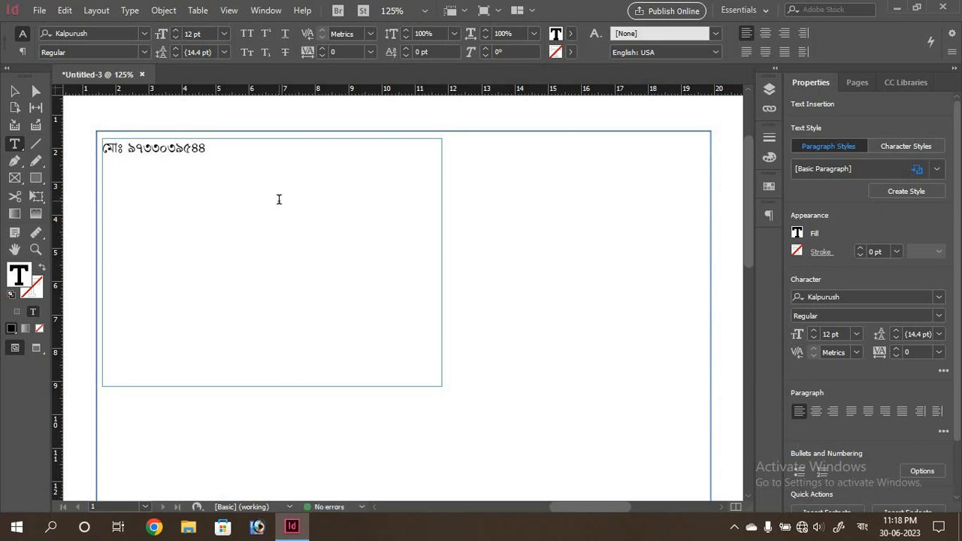
key("Return")
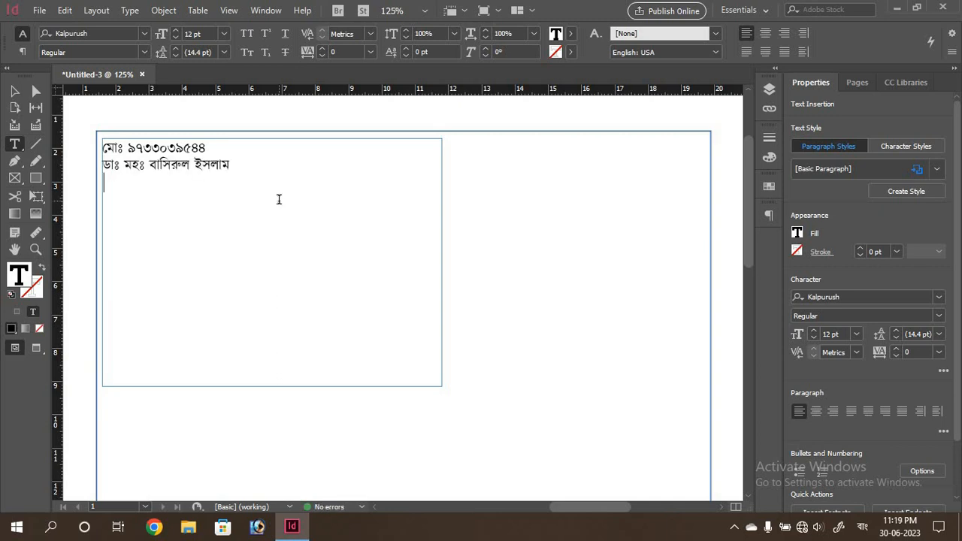
type("বি.এস.সি, ডি.এইচ.এম.এস, এফ")
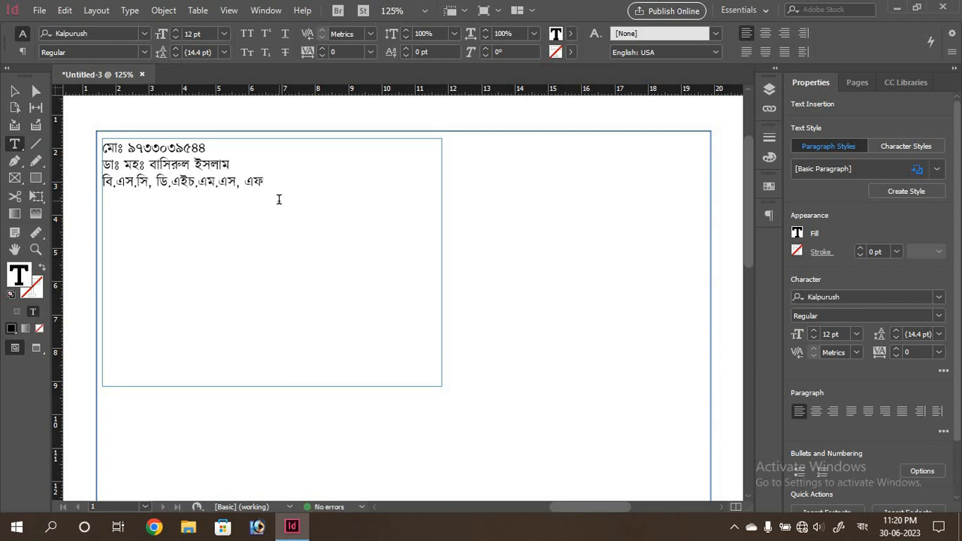
type(" ডাব্লু টি পি ই টি (কোল)")
key("Return")
type("এক্স ")
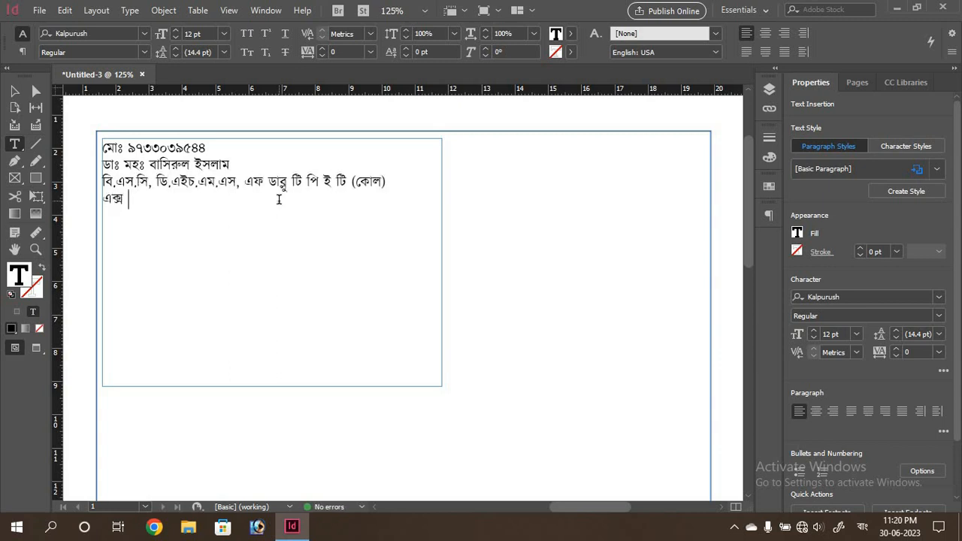
type("ভিজিটিং ফিজিসিয়ান, এন.সি.সি হোমিও প্যাথিক")
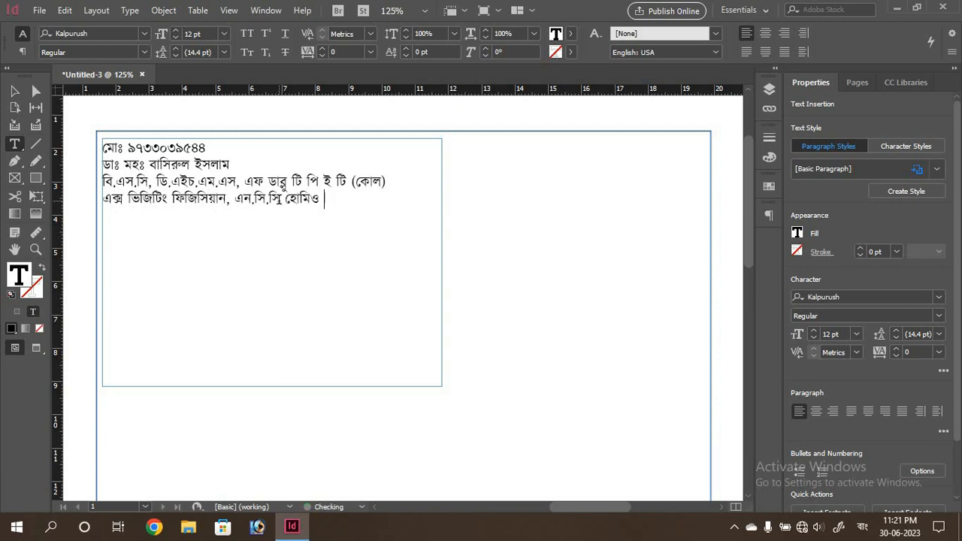
key("Return")
type("মেডিক্যাল কলেজ এ্যান্ড হসপিটাল।")
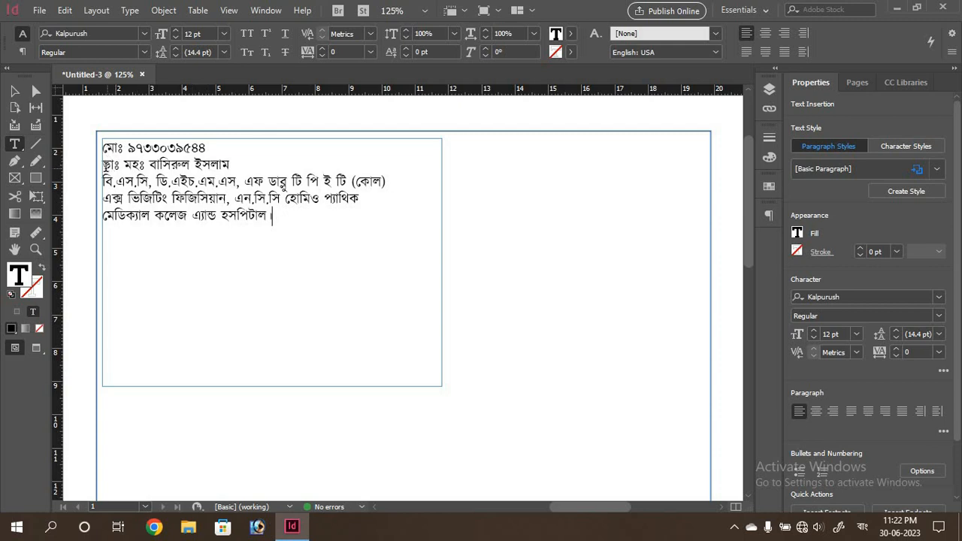
left_click_drag(104, 164, 232, 165)
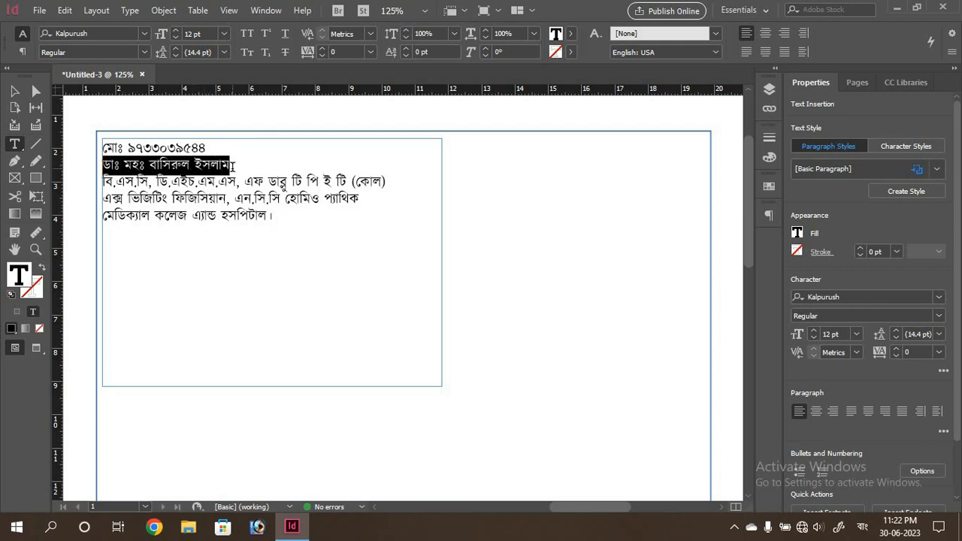
Enlarge the doctor's name and set the three credential lines in Banikanta Bold
key("ctrl+shift+period")
key("ctrl+shift+period")
key("ctrl+shift+period")
key("ctrl+shift+period")
key("ctrl+shift+period")
key("ctrl+shift+period")
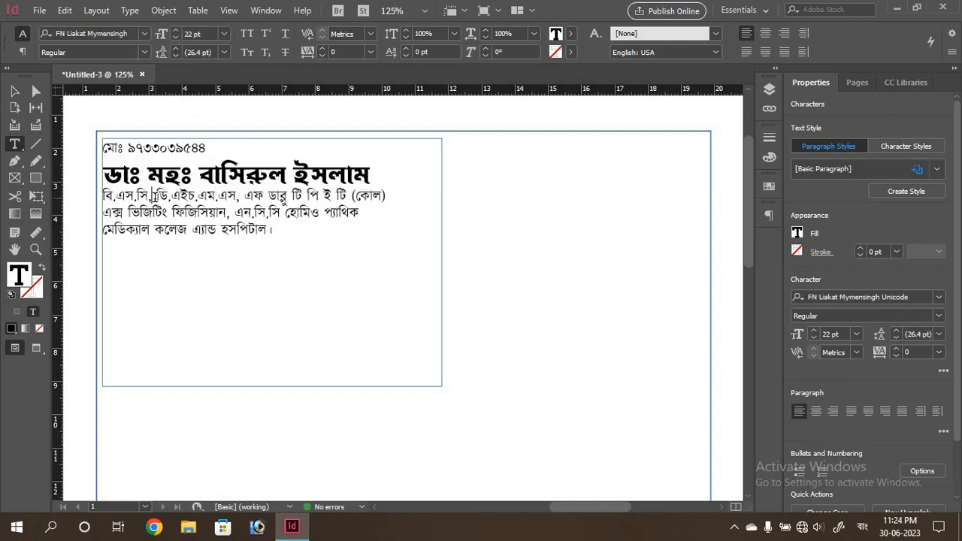
left_click(106, 194)
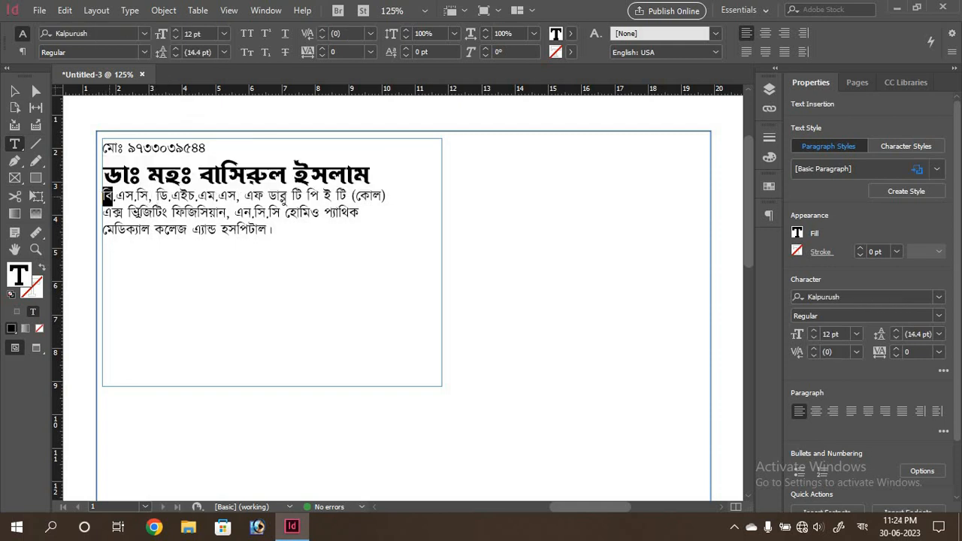
left_click_drag(105, 193, 273, 229)
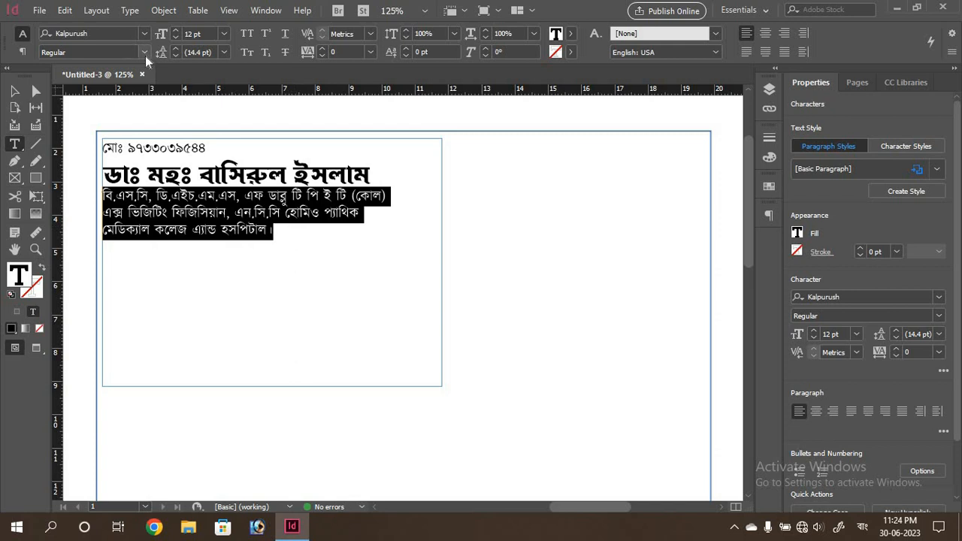
left_click(143, 33)
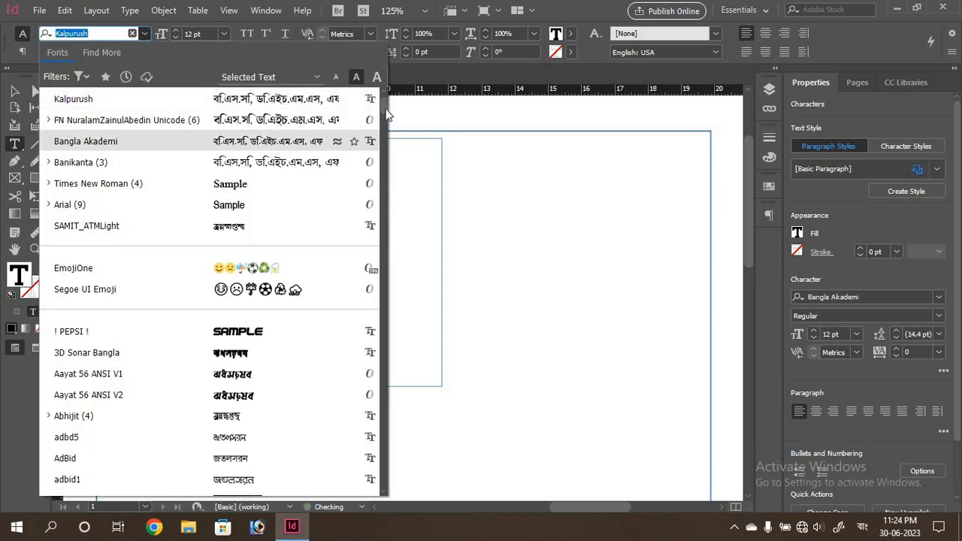
left_click(81, 162)
left_click(145, 52)
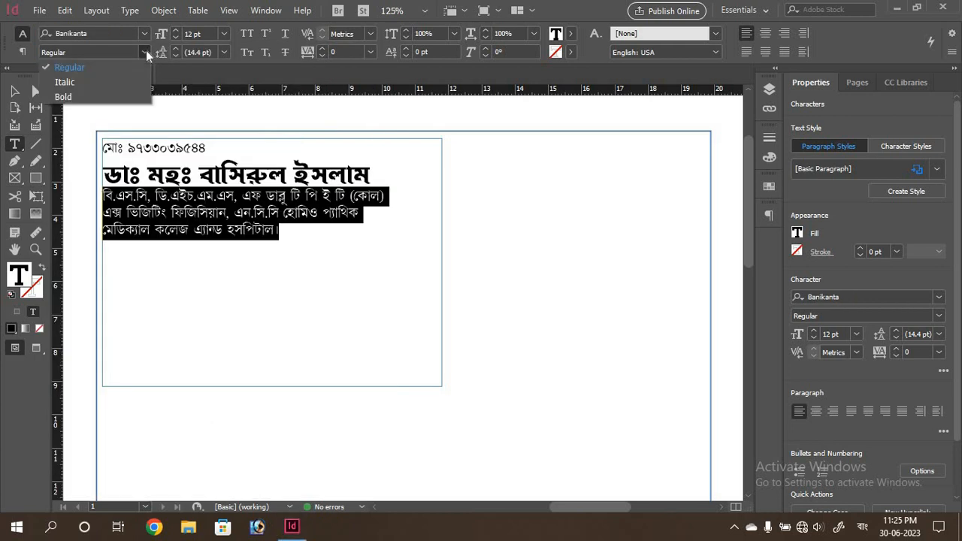
left_click(64, 96)
Tighten the tracking of the three credential lines to -50
left_click(305, 237)
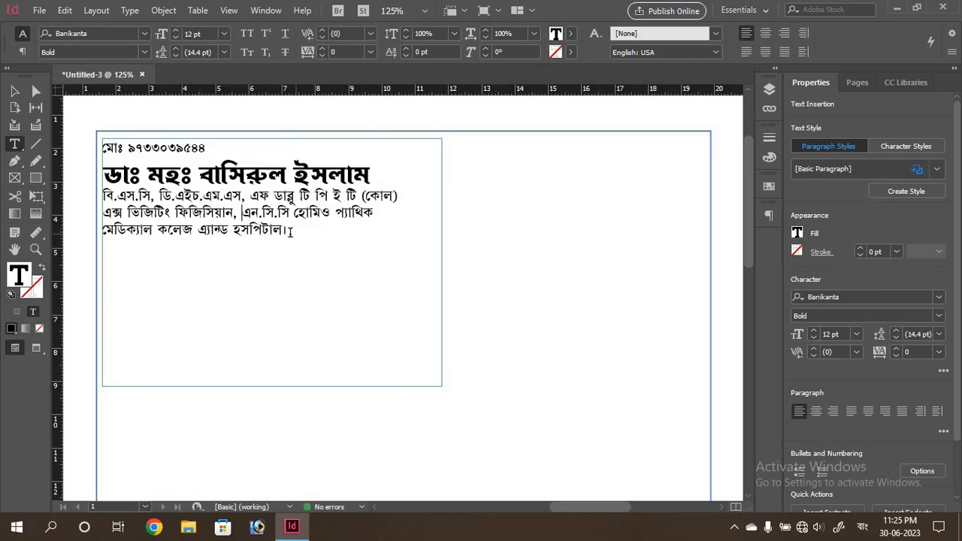
left_click_drag(286, 231, 105, 196)
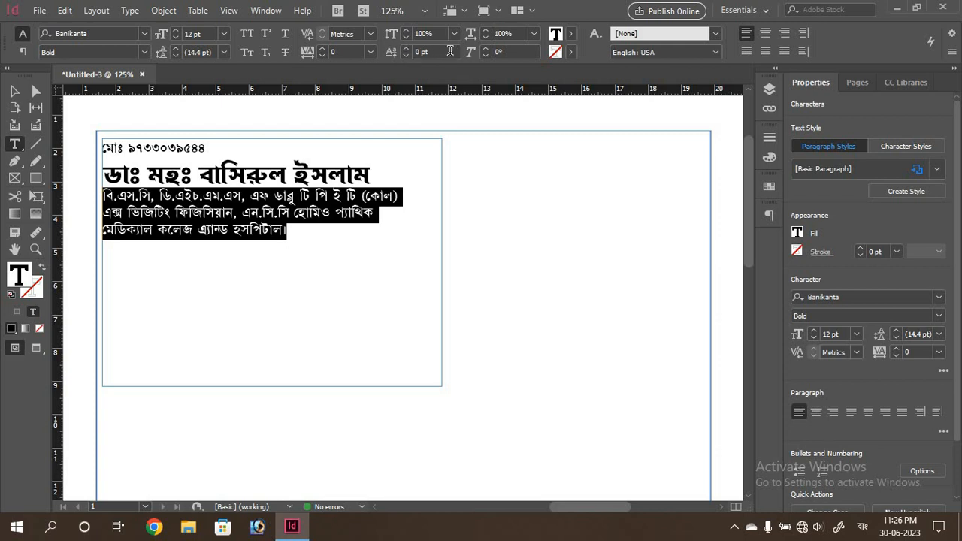
left_click(320, 56)
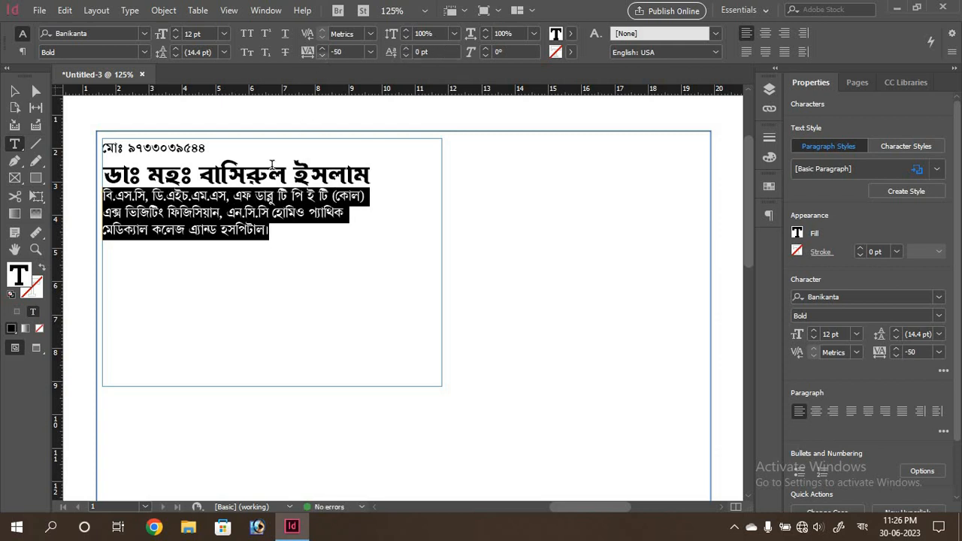
left_click(277, 230)
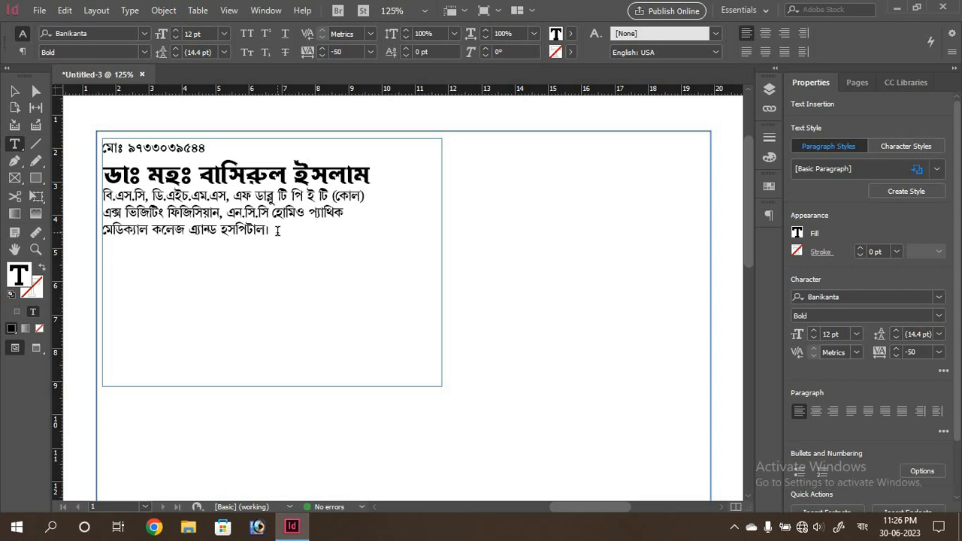
left_click(113, 197)
double_click(112, 196)
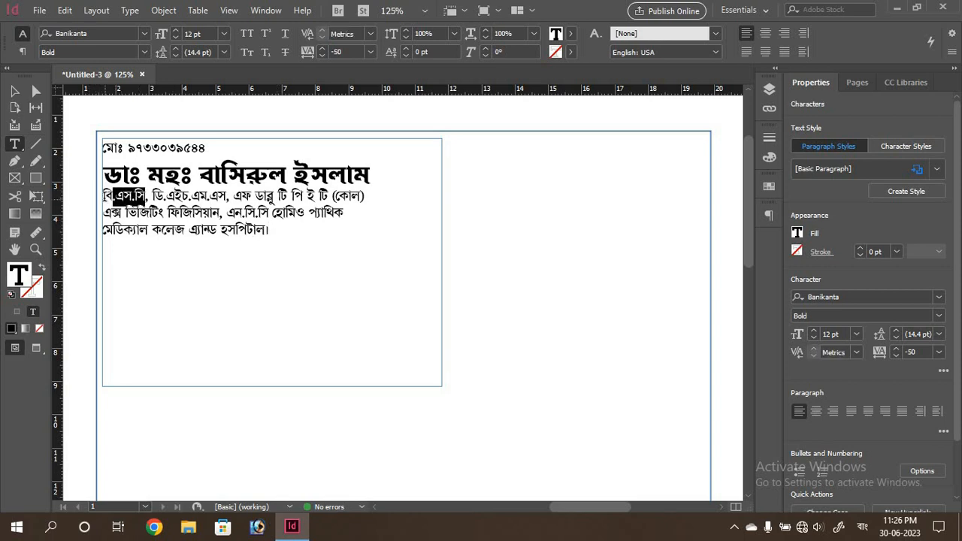
left_click_drag(103, 197, 286, 237)
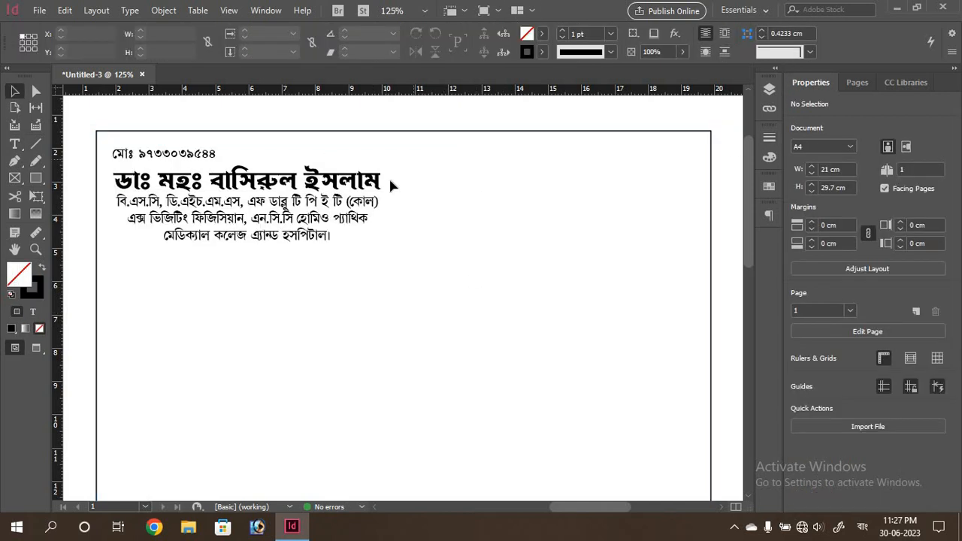
Place the dr symbol caduceus image from G:\DTP Collection\DTP COLLECTION
left_click(40, 15)
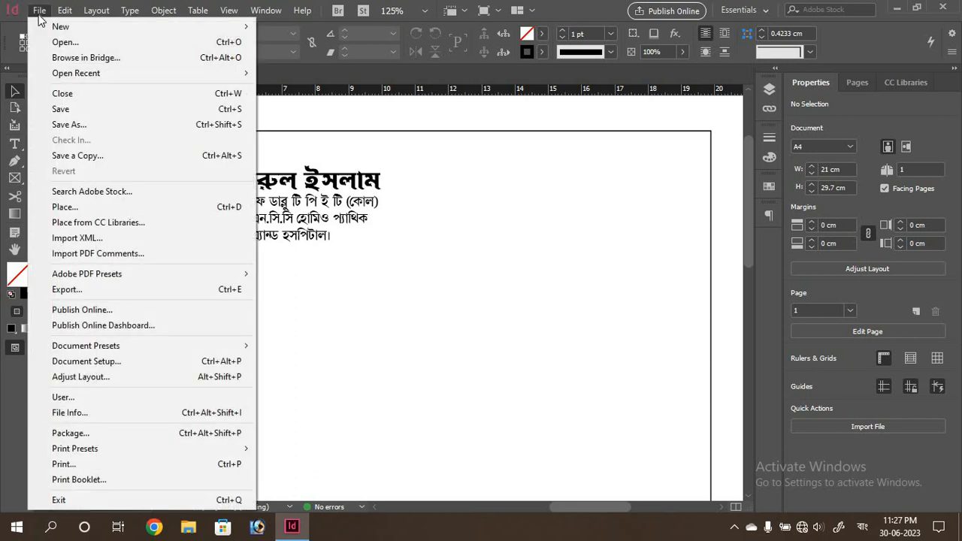
left_click(76, 211)
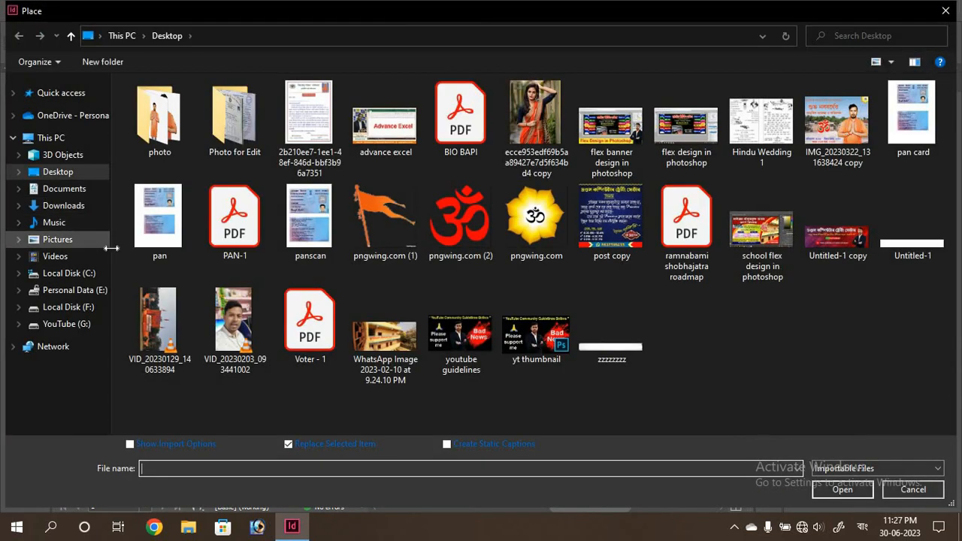
left_click(77, 328)
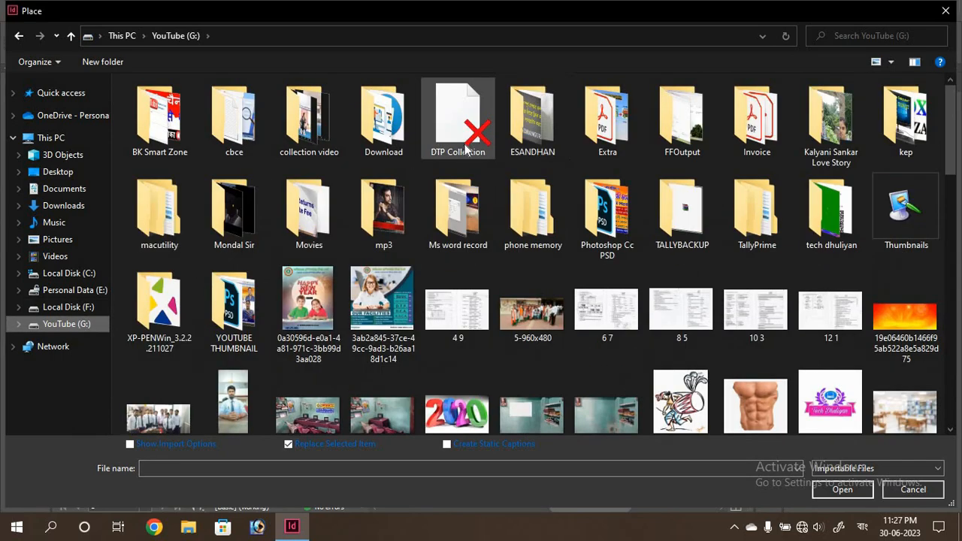
double_click(453, 140)
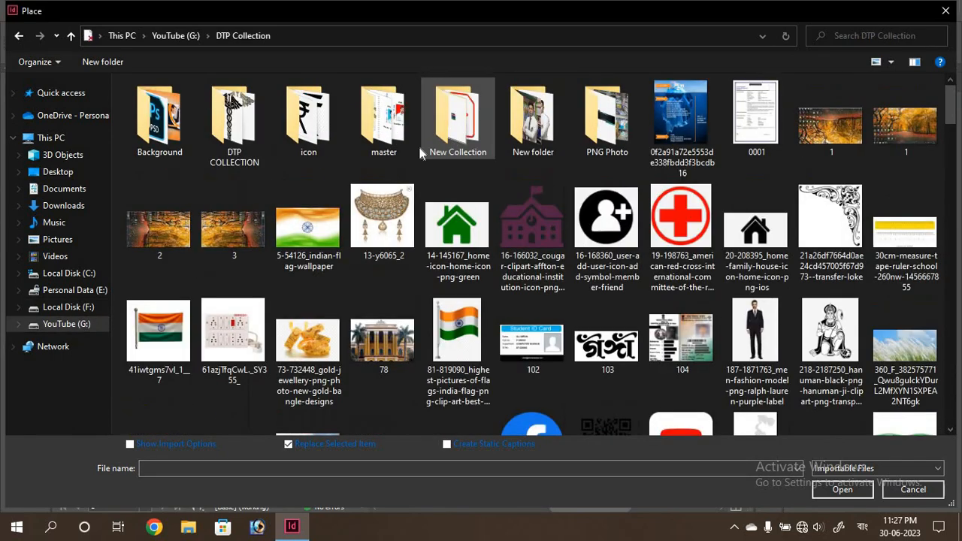
double_click(235, 143)
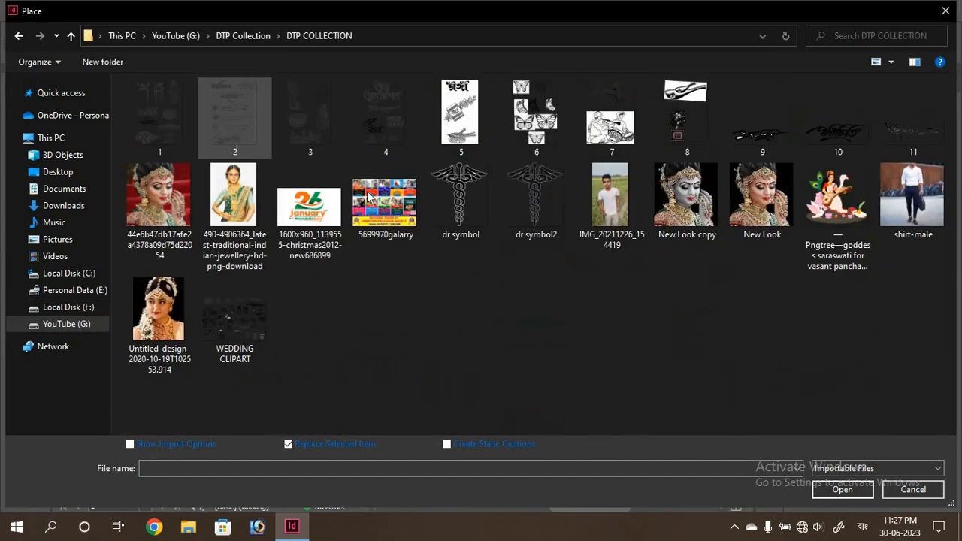
left_click(461, 219)
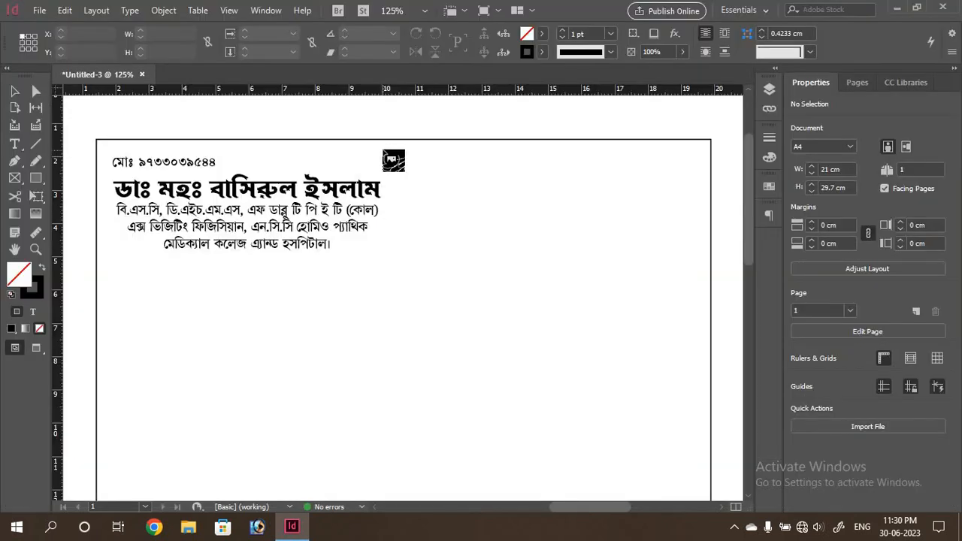
Size the caduceus frame beside the doctor's name and nudge it slightly down into position
left_click_drag(382, 150, 438, 235)
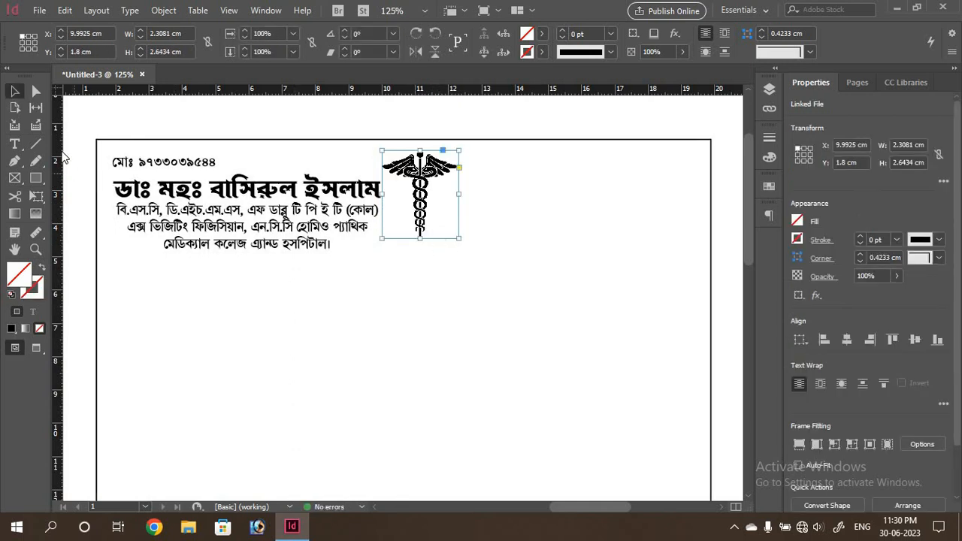
left_click(236, 291)
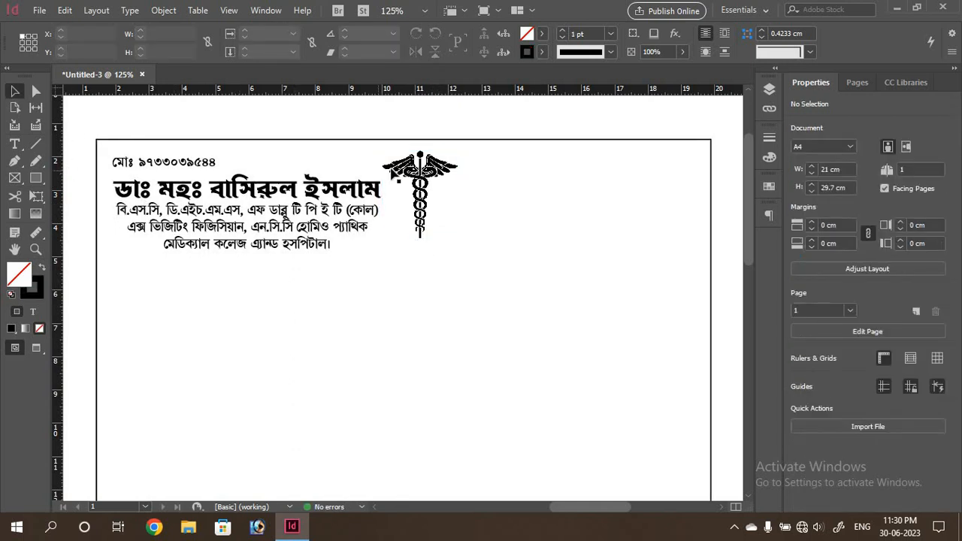
left_click_drag(419, 172, 415, 172)
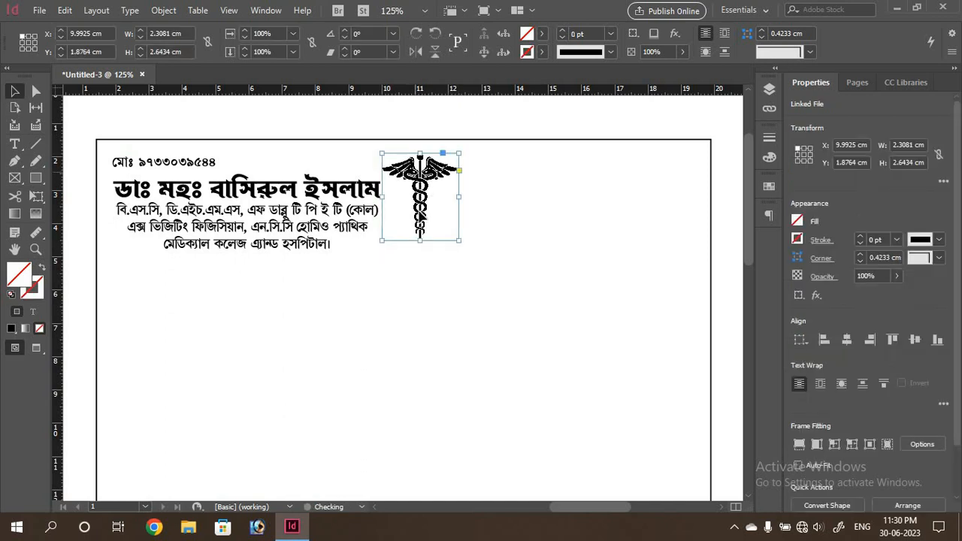
left_click(403, 284)
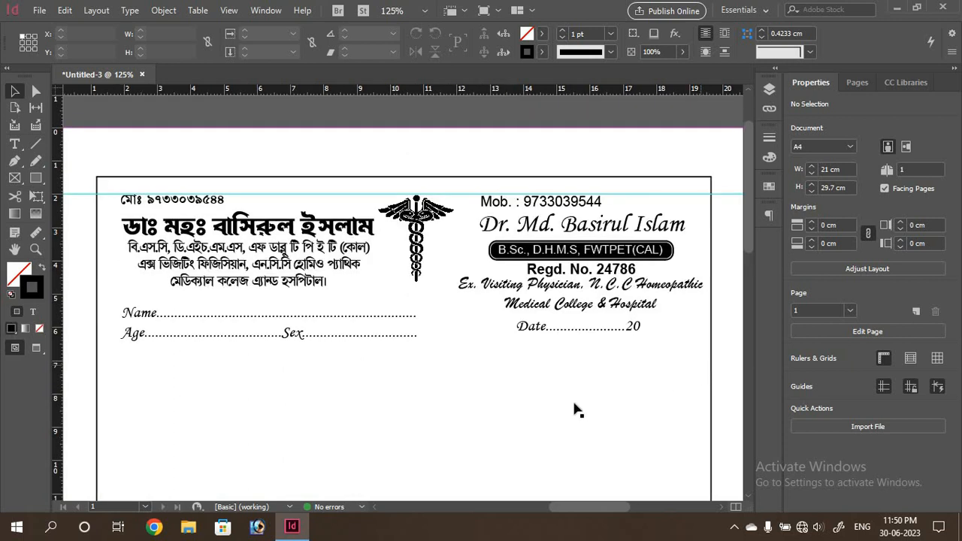
Draw a hexagon with the Polygon tool below the Age and Sex line
scroll(295, 363, "down", 1)
scroll(295, 363, "down", 1)
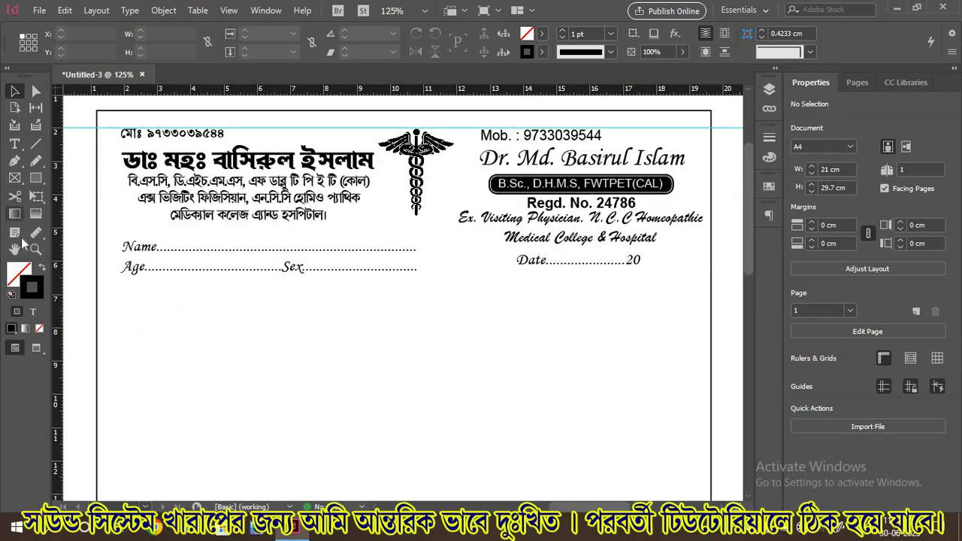
left_click(41, 185)
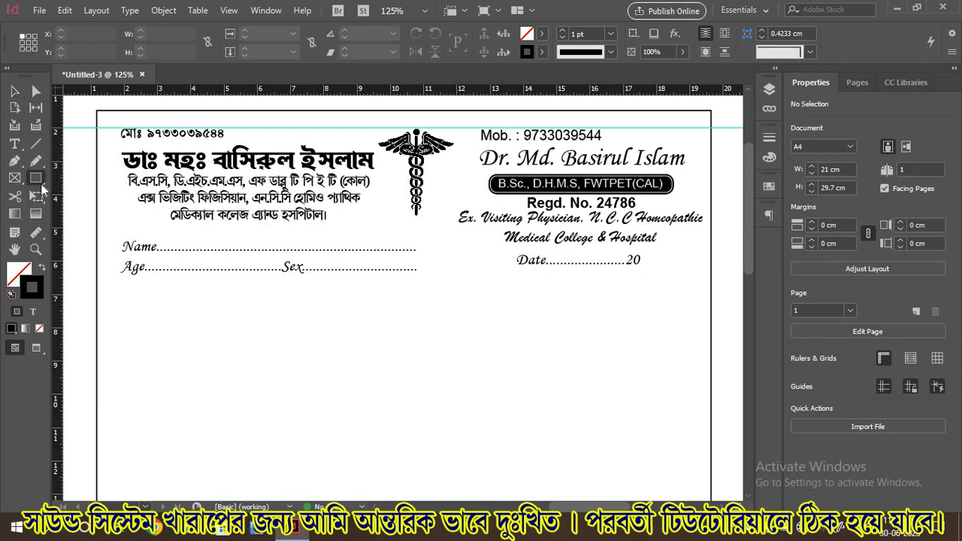
right_click(42, 185)
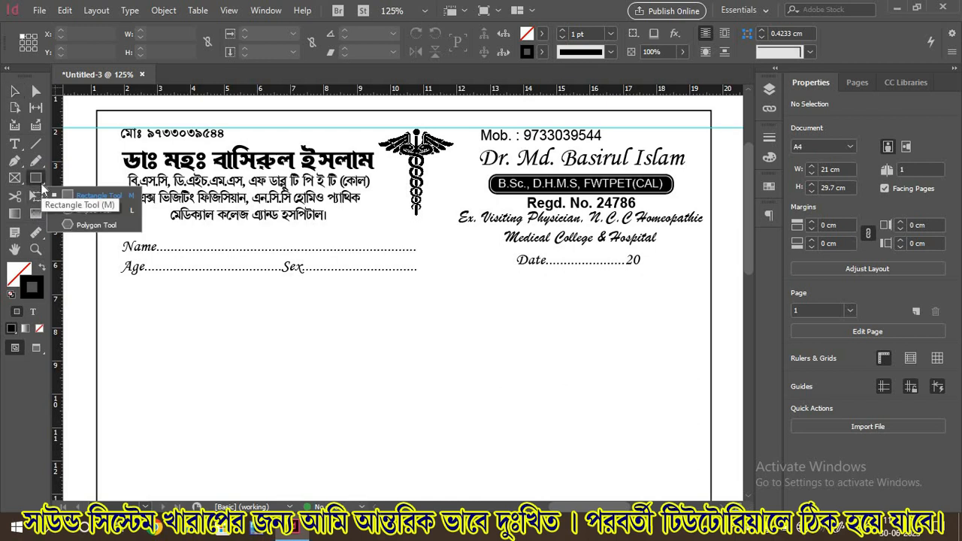
left_click(80, 226)
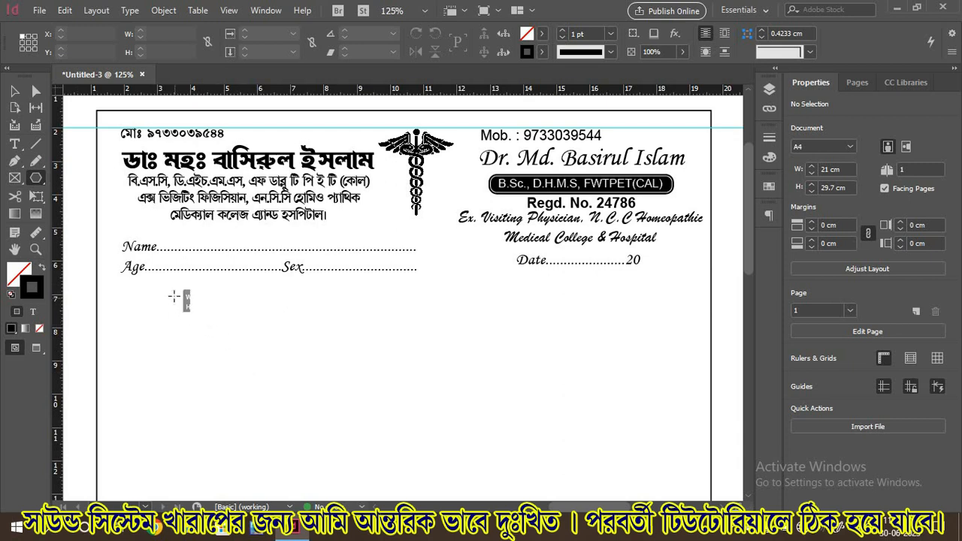
left_click_drag(174, 297, 260, 321)
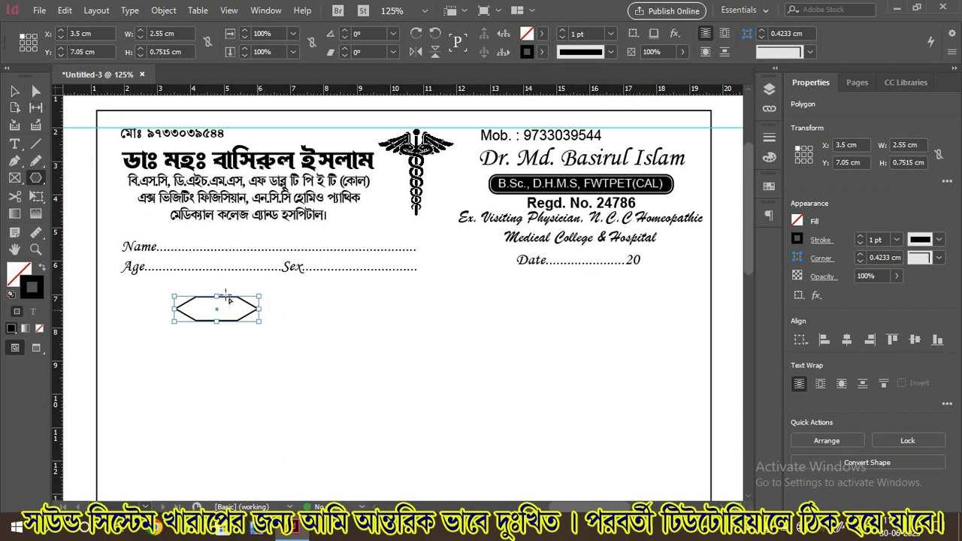
Widen the hexagon to 2.725 cm and fill it with [Black]
left_click(14, 91)
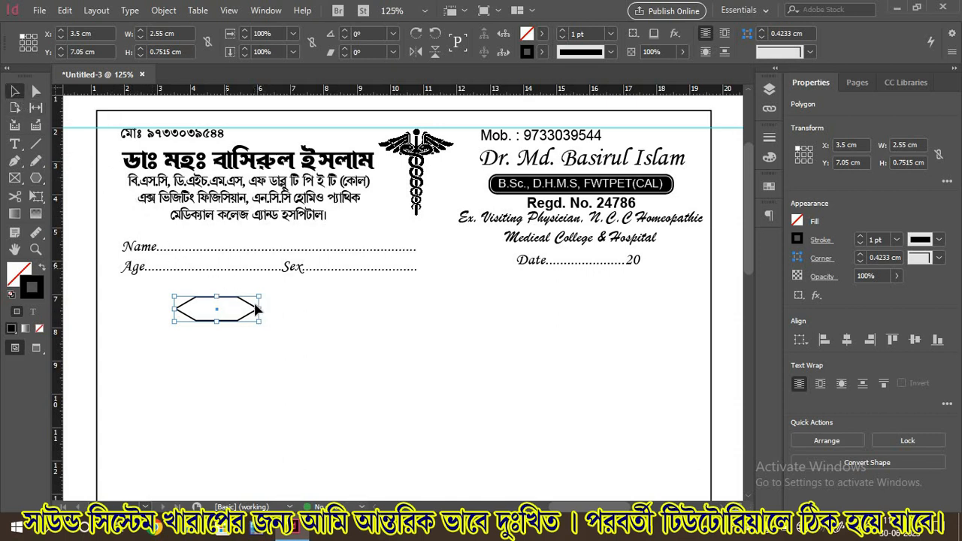
mouse_move(257, 307)
left_mouse_down()
mouse_move(278, 308)
mouse_move(265, 308)
left_mouse_up()
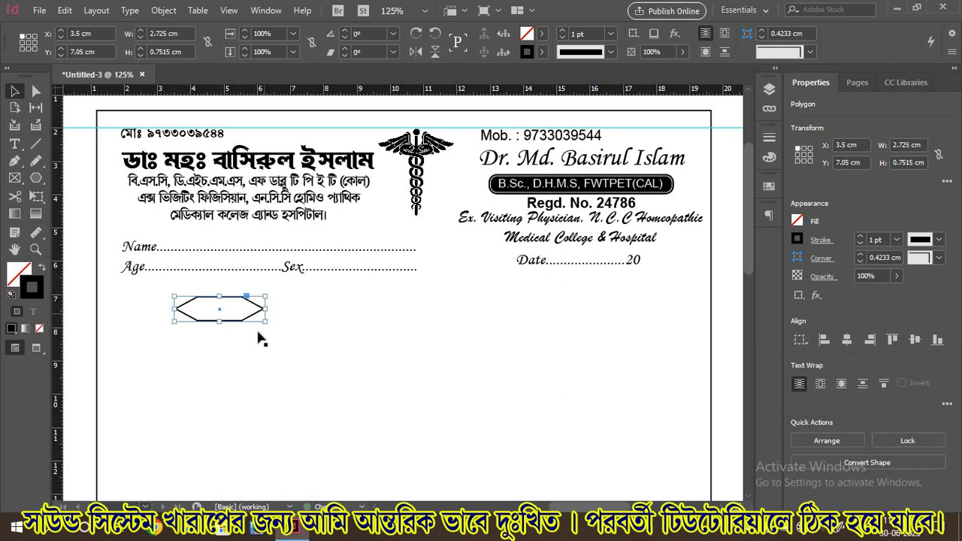
left_click(799, 223)
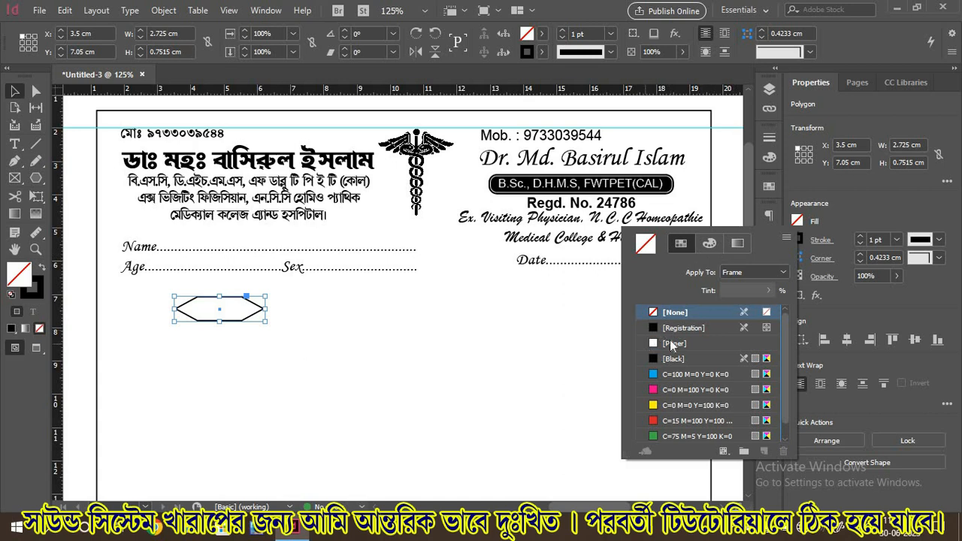
left_click(656, 361)
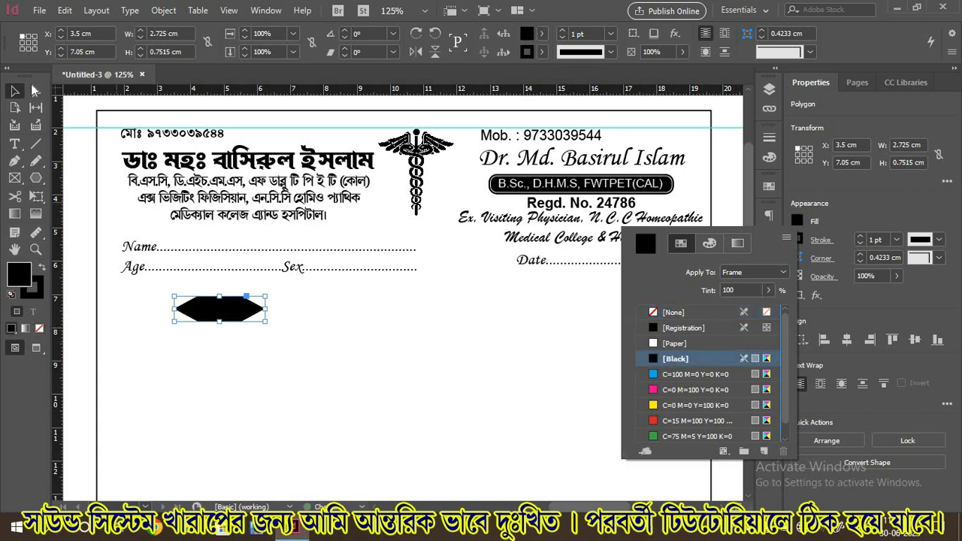
left_click(14, 93)
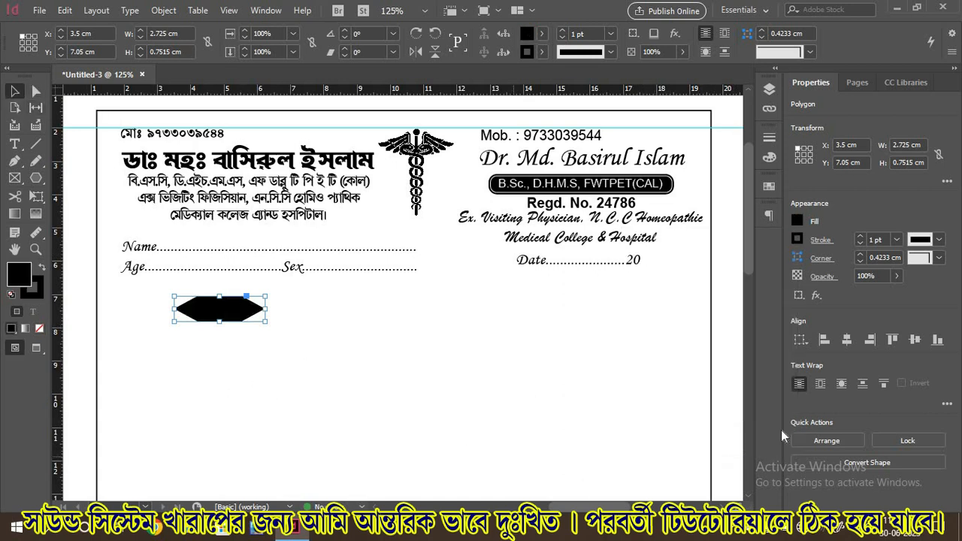
left_click(736, 371)
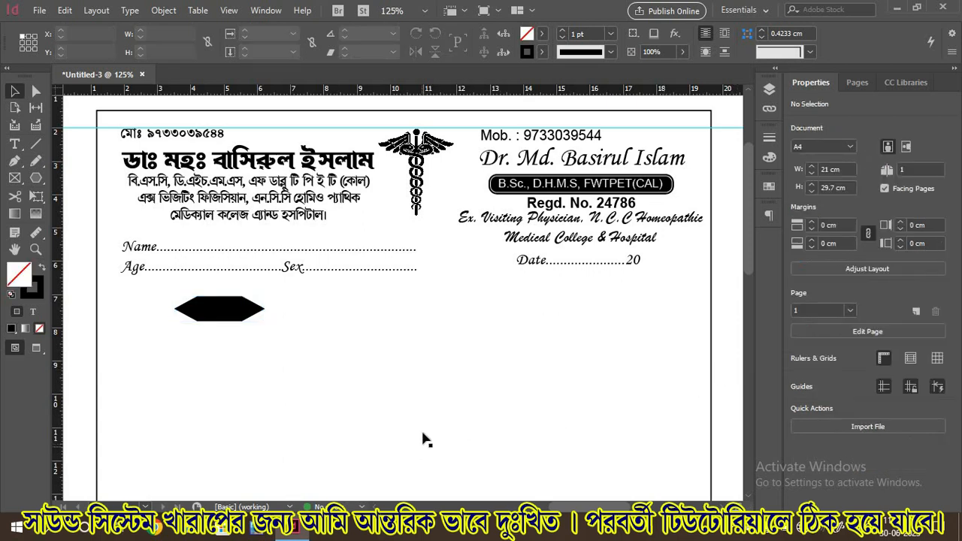
Draw a 6.4075 × 3.0235 cm rectangular box beneath the চেম্বার badge, nudged slightly down
left_click(250, 384)
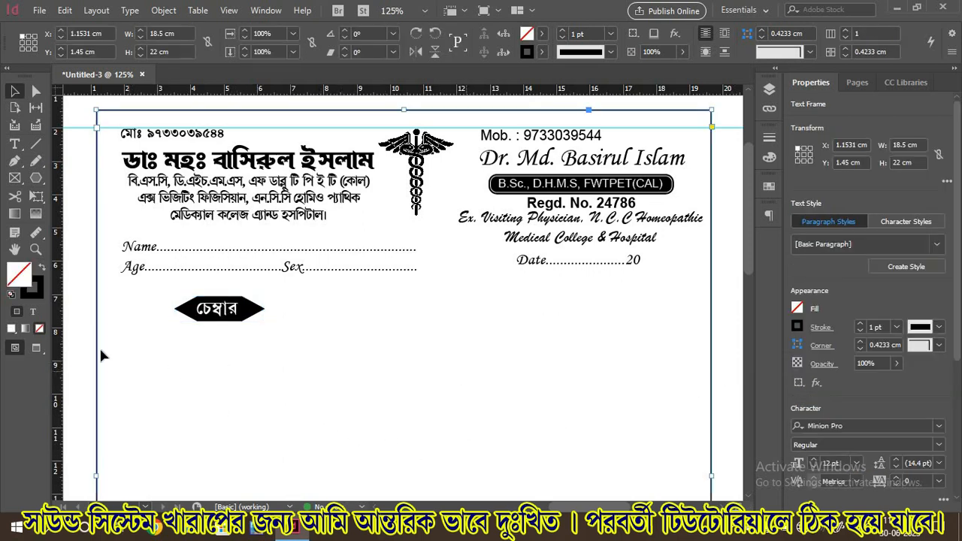
left_click(38, 180)
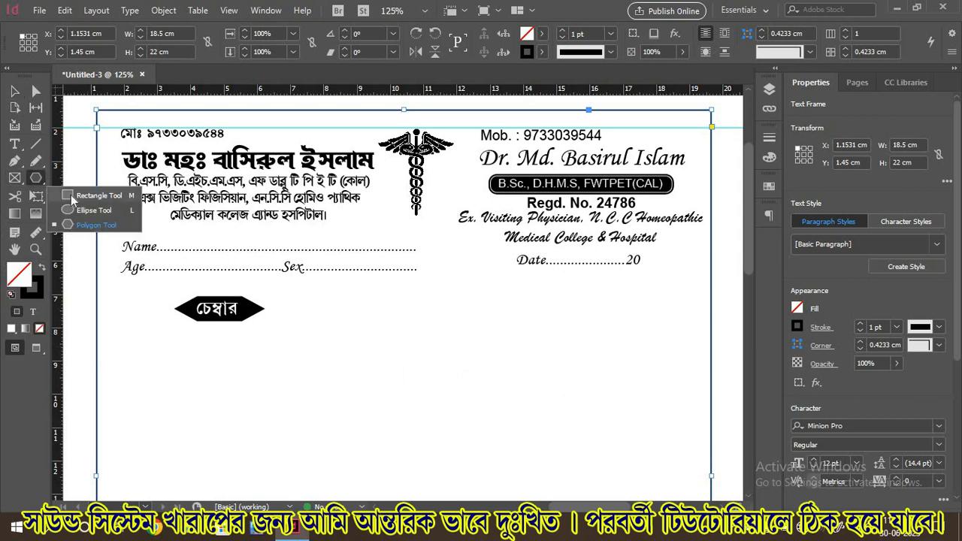
left_click(70, 195)
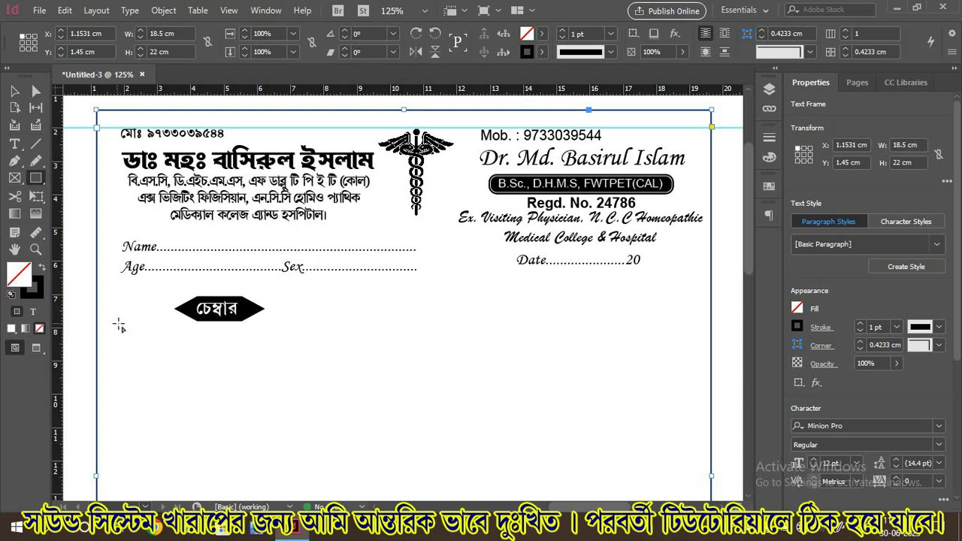
left_click_drag(121, 321, 335, 423)
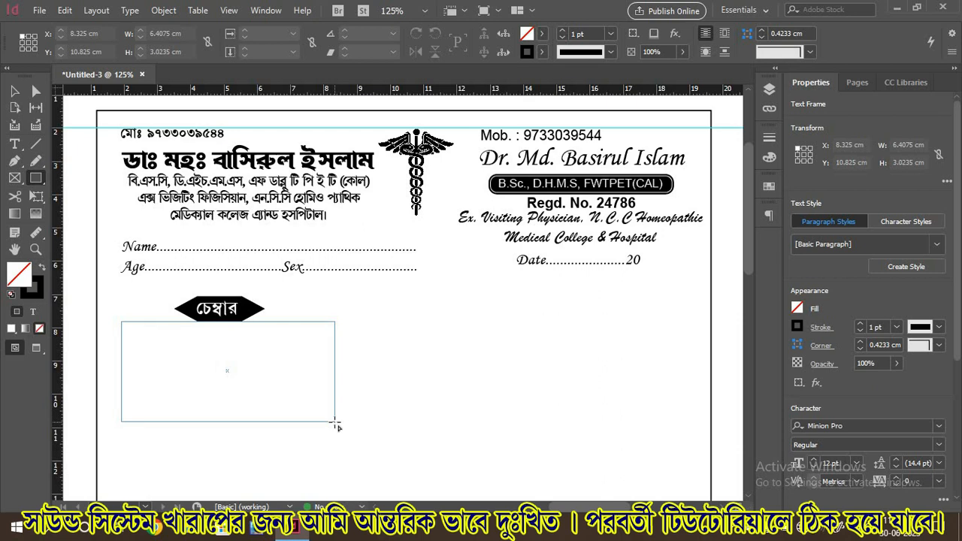
key("Down")
key("Down")
key("Down")
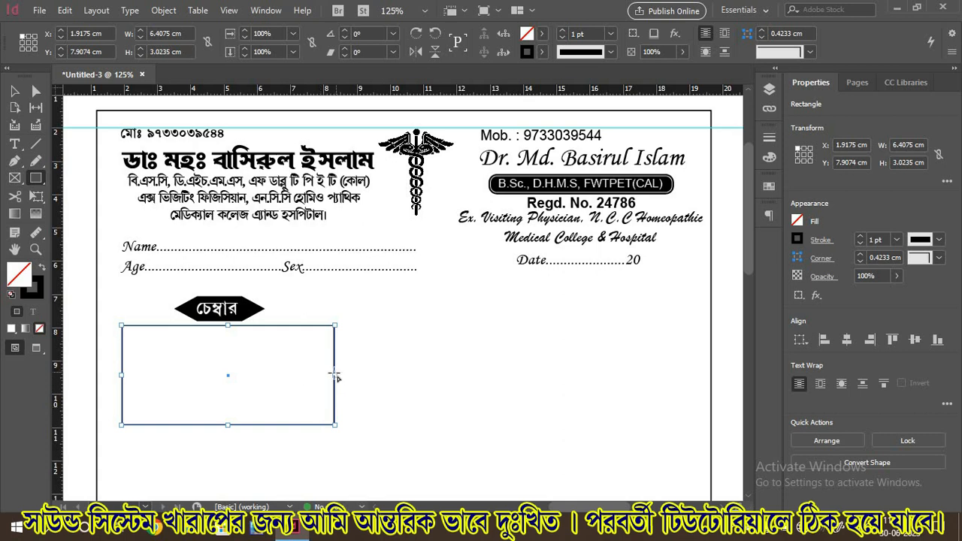
Drag the chamber box's bottom edge down until the box is about 12.54 cm tall
left_click(14, 91)
scroll(276, 374, "down", 4)
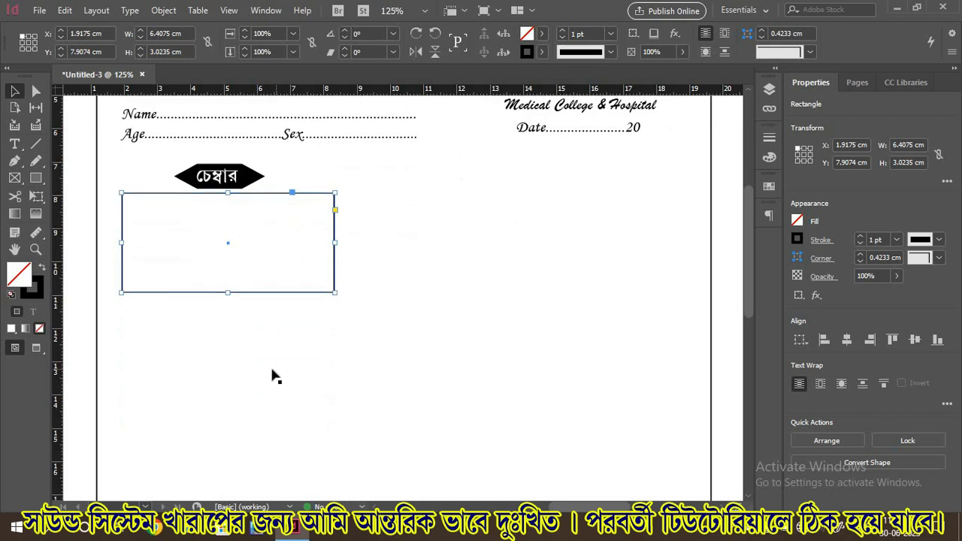
left_click_drag(227, 294, 229, 471)
scroll(244, 458, "down", 8)
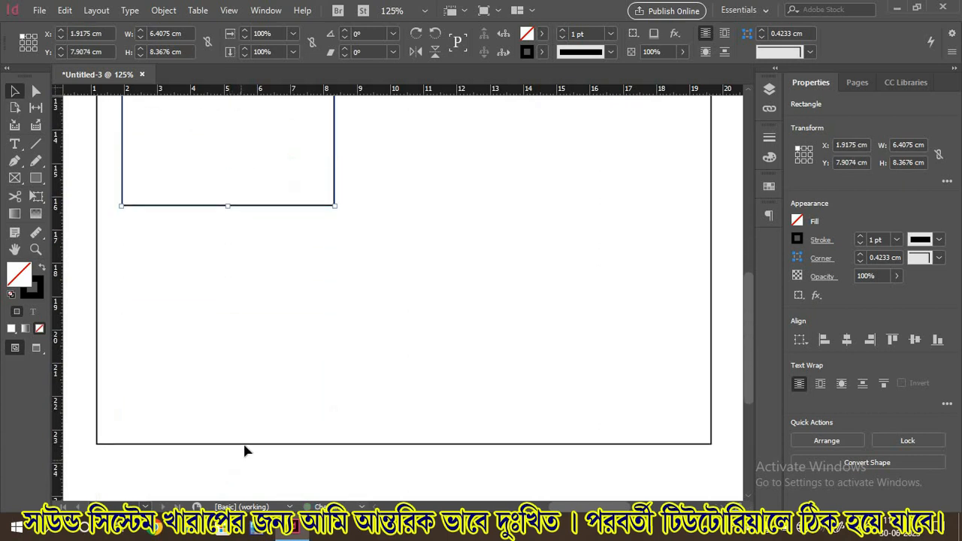
scroll(247, 311, "up", 6)
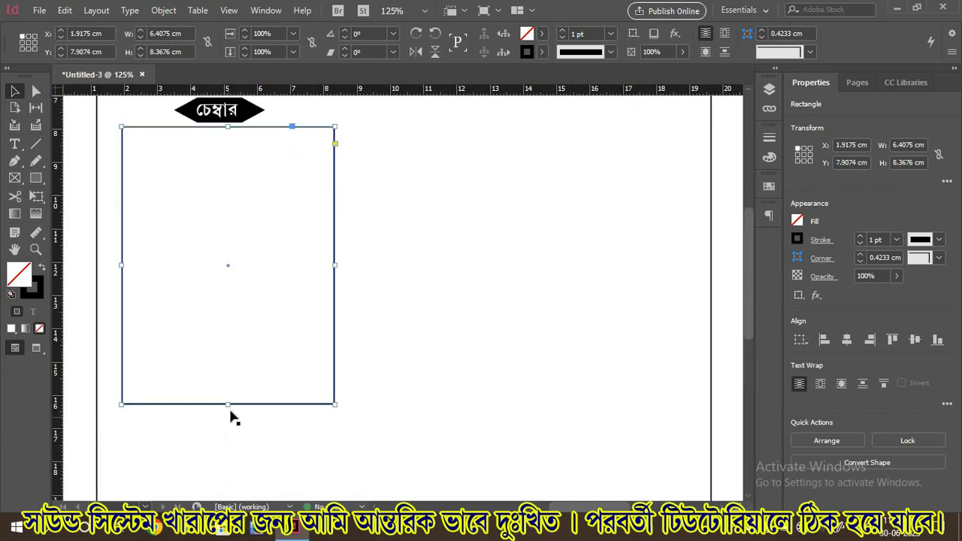
left_click_drag(228, 403, 227, 479)
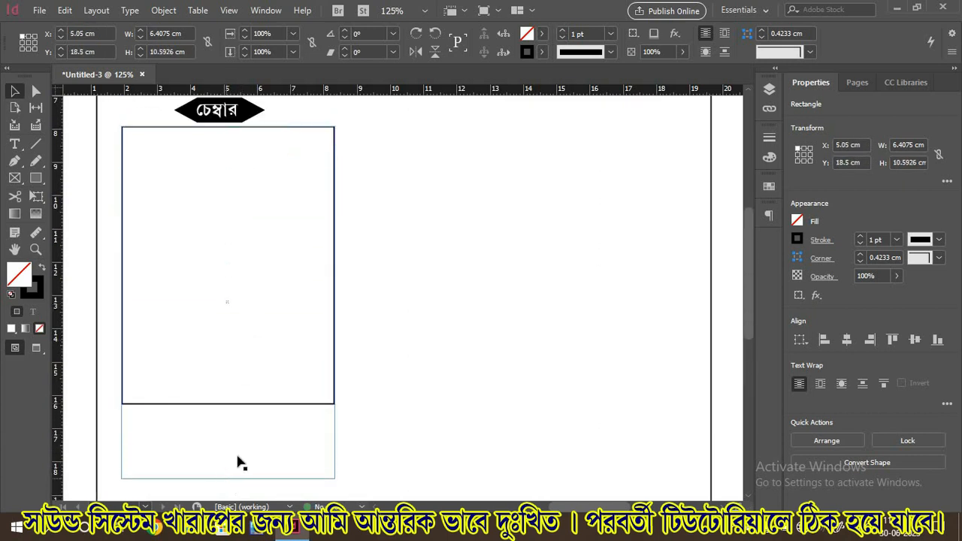
scroll(242, 452, "down", 6)
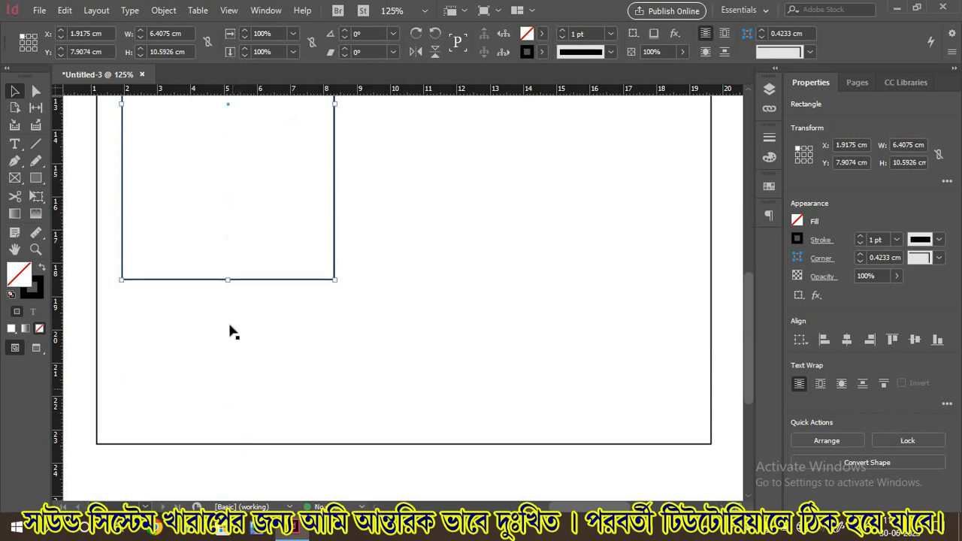
left_click_drag(227, 280, 227, 345)
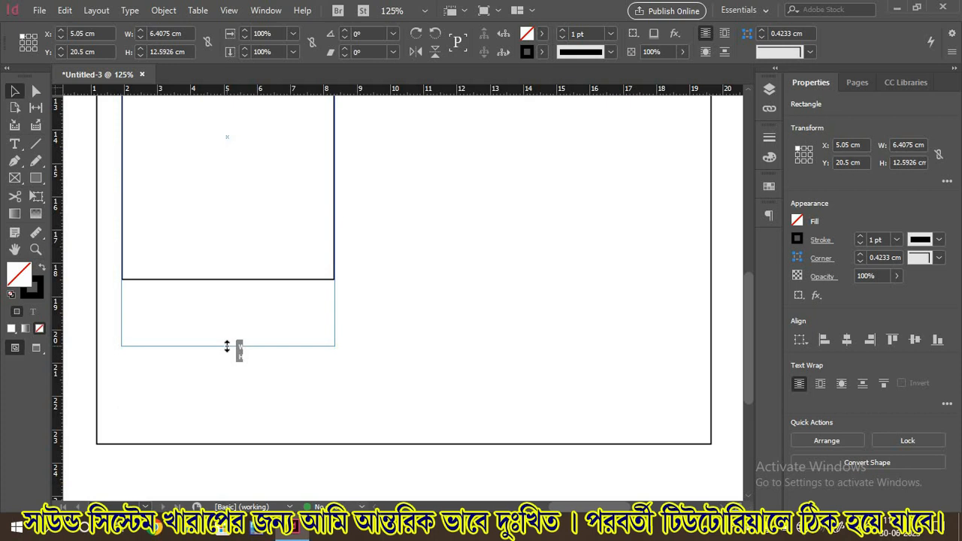
left_click_drag(226, 345, 227, 344)
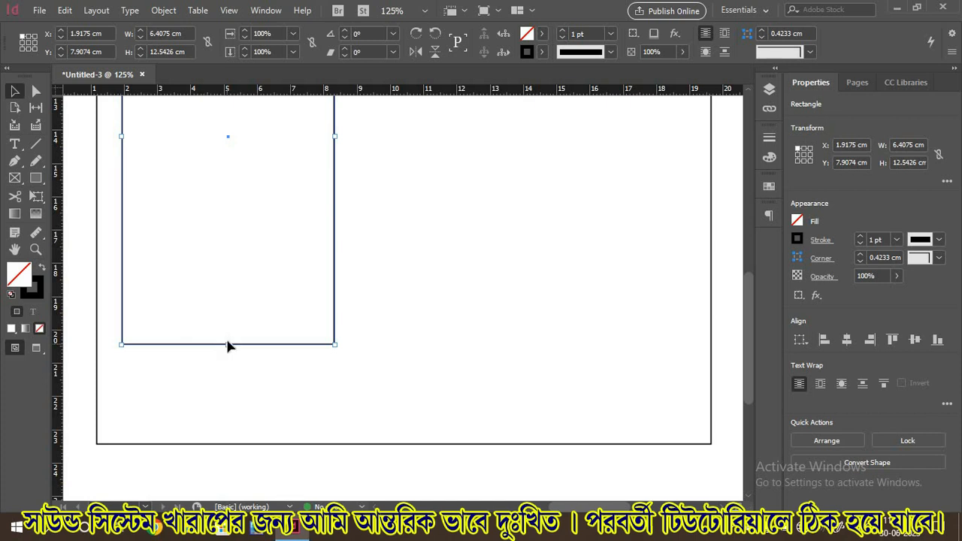
scroll(228, 344, "up", 7)
scroll(228, 344, "down", 1)
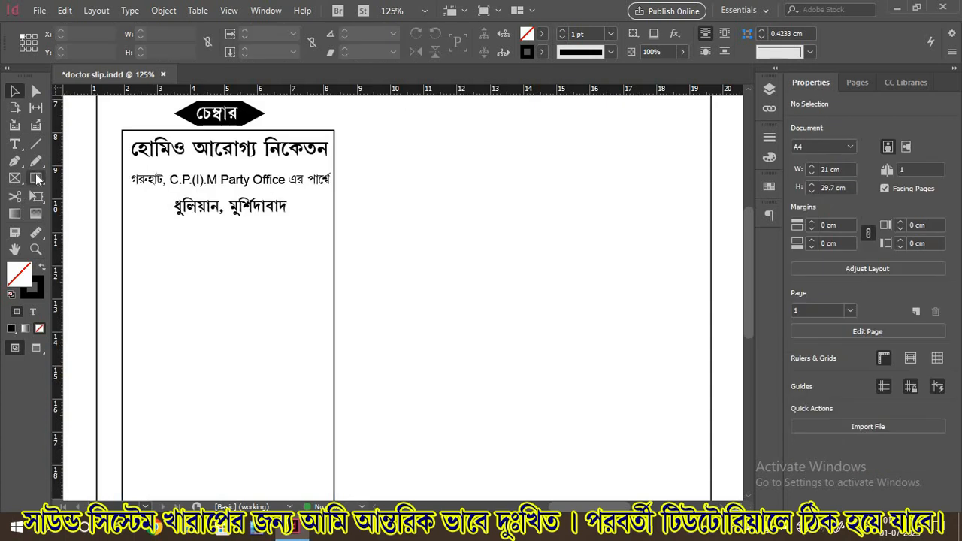
Draw a thin rectangular bar below the chamber box's address lines
left_click(36, 178)
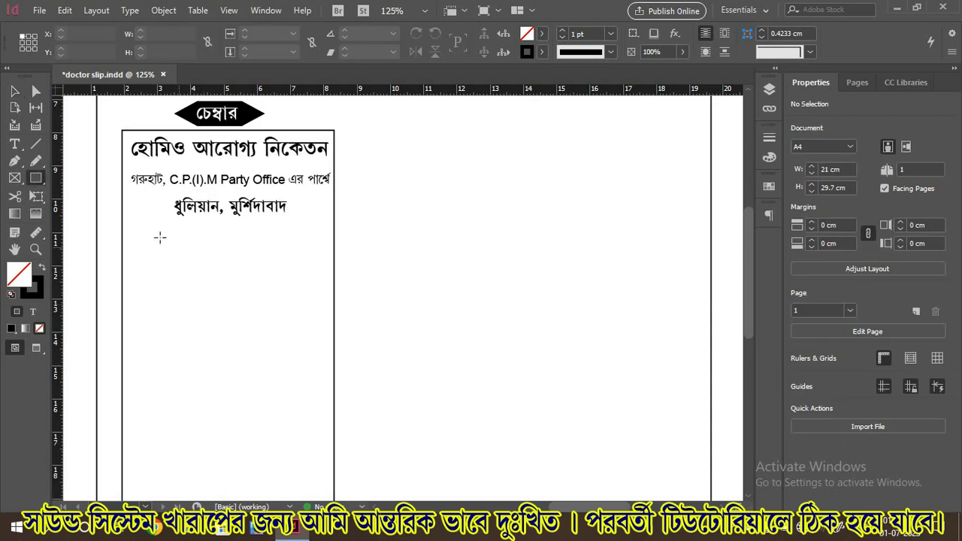
left_click_drag(155, 246, 283, 268)
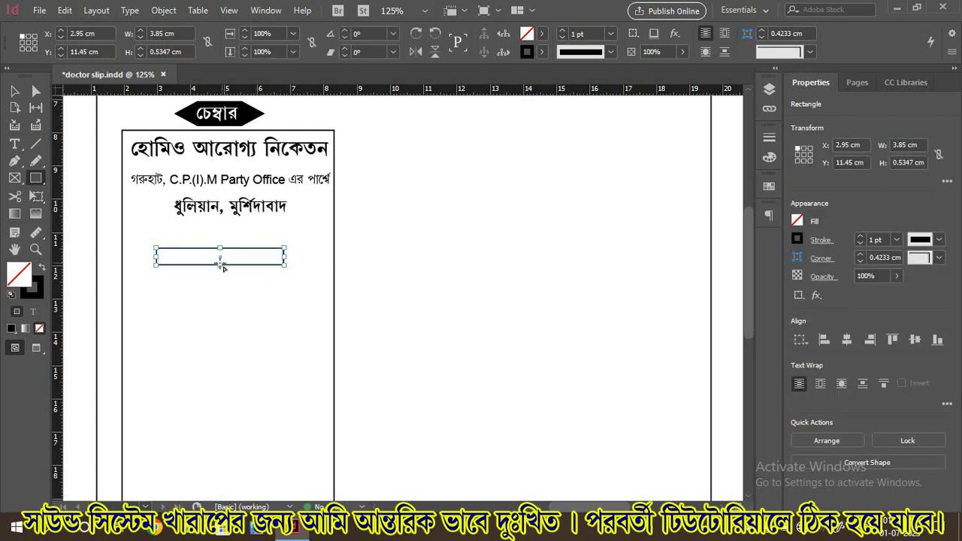
left_click(14, 91)
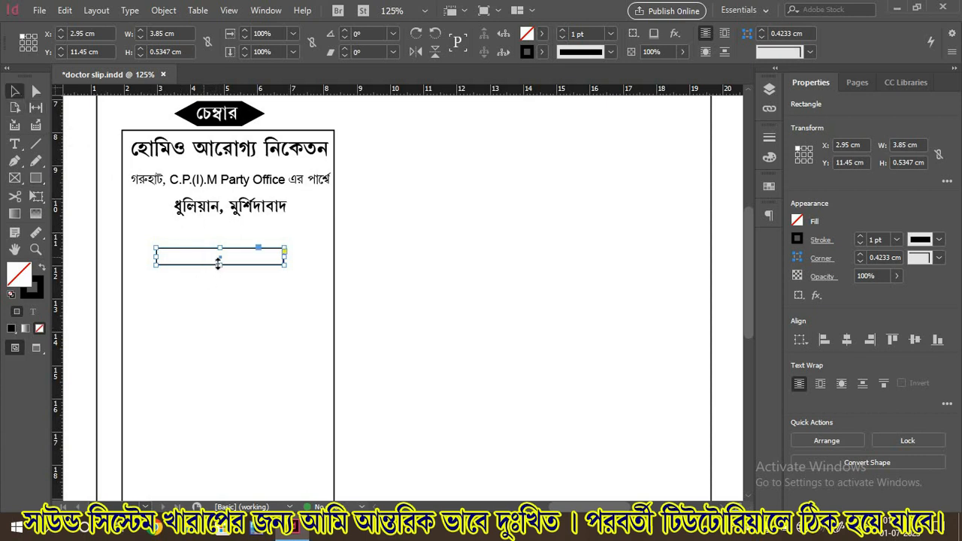
left_click_drag(222, 265, 225, 276)
key("ctrl+z")
key("ctrl+z")
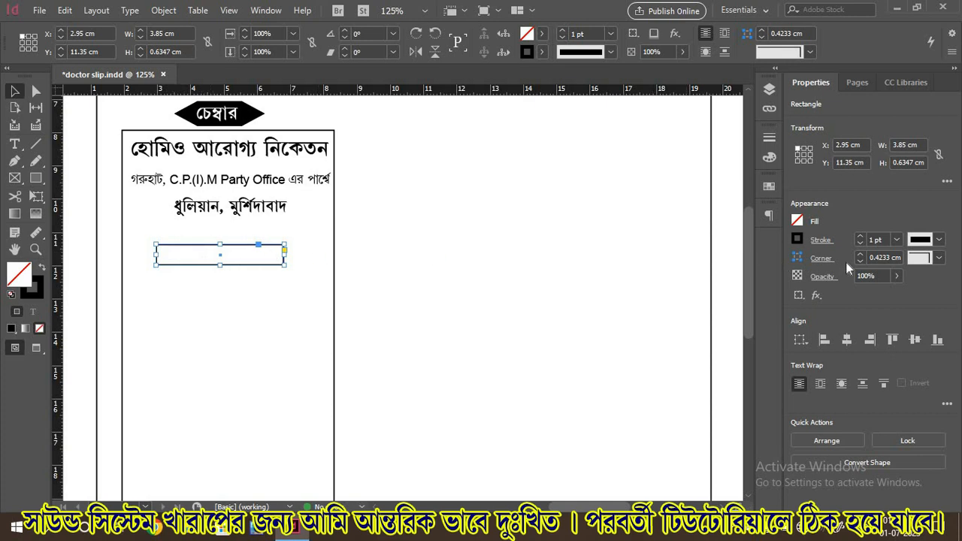
Give the bar rounded corners and a Black fill, then nudge it slightly right
left_click(939, 258)
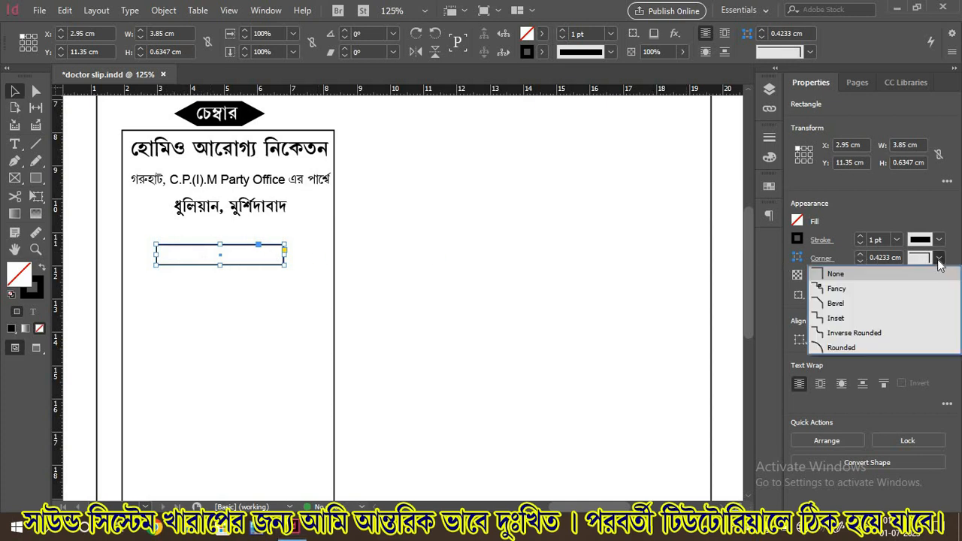
left_click(826, 349)
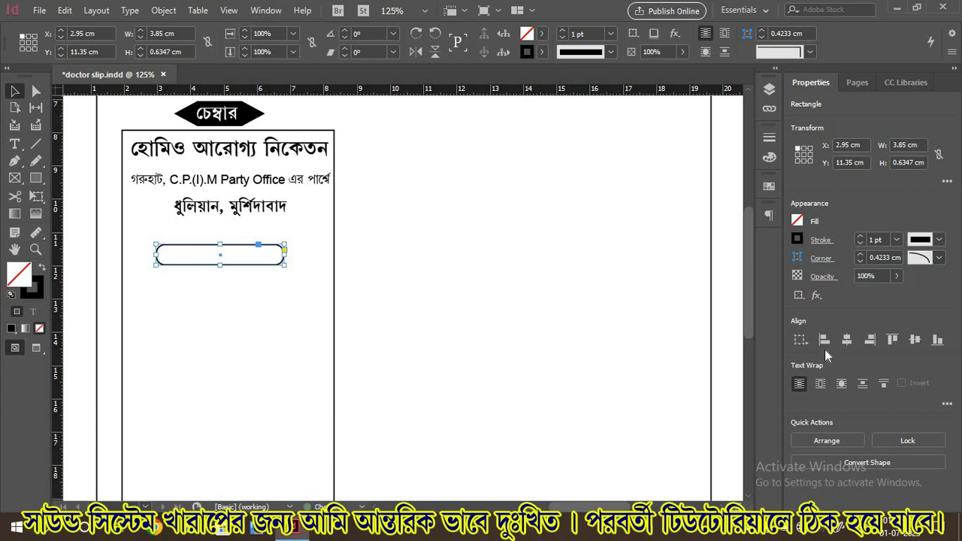
left_click(797, 223)
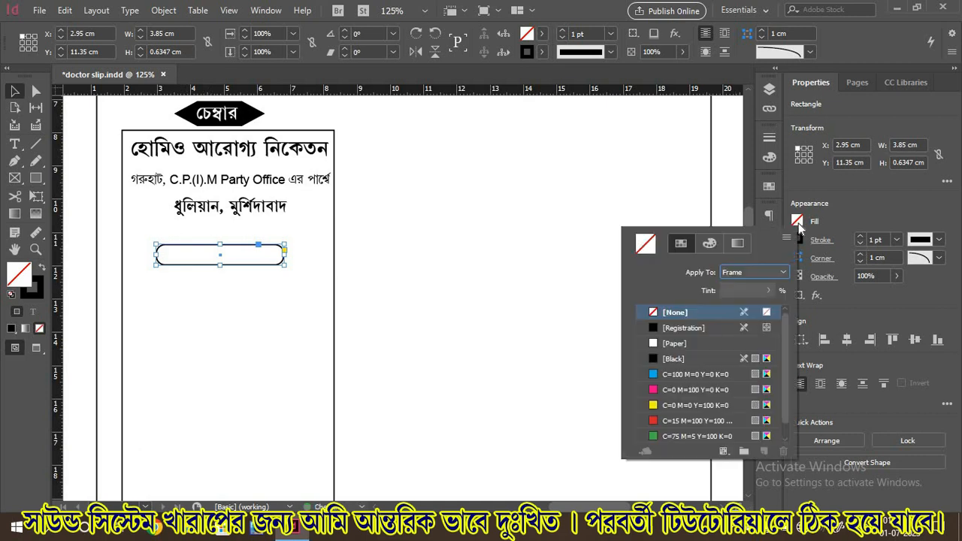
left_click(654, 358)
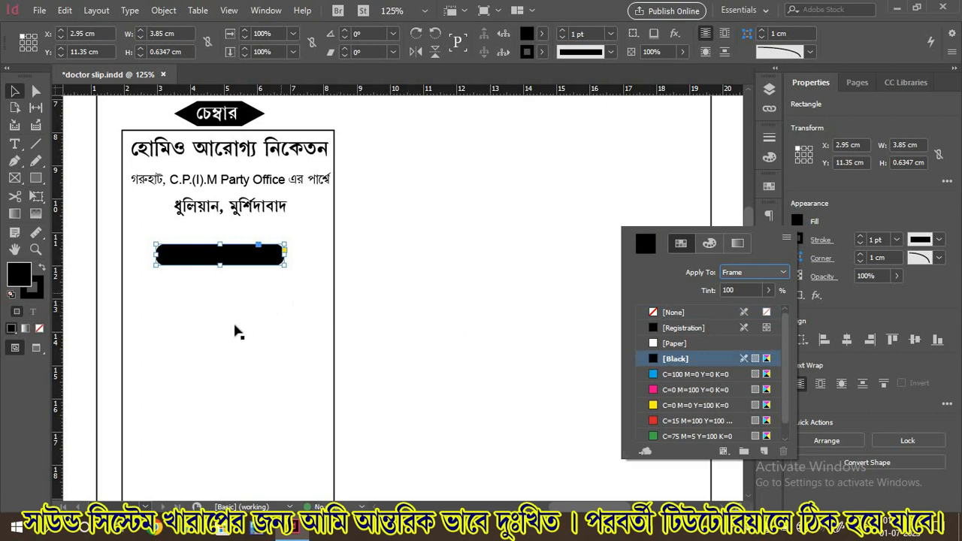
key("Escape")
key("Right")
key("Right")
key("Right")
key("Right")
key("Right")
key("Right")
key("Right")
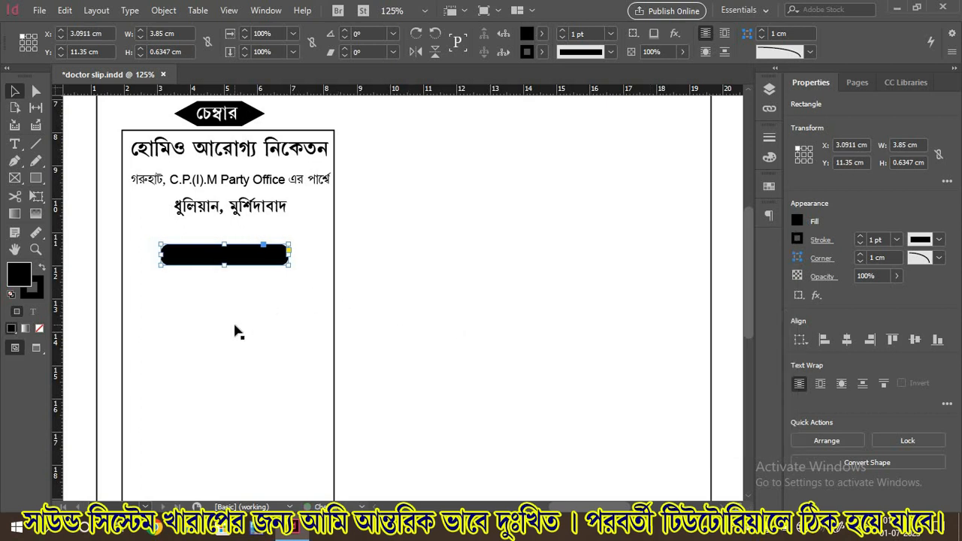
key("Right")
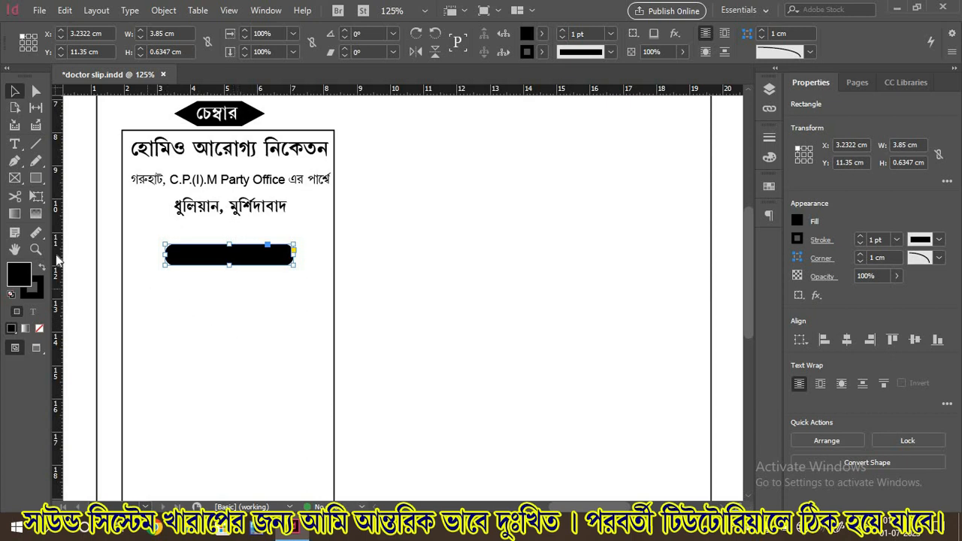
Draw a text frame just below the black label bar
left_click(15, 144)
left_click_drag(77, 297, 194, 317)
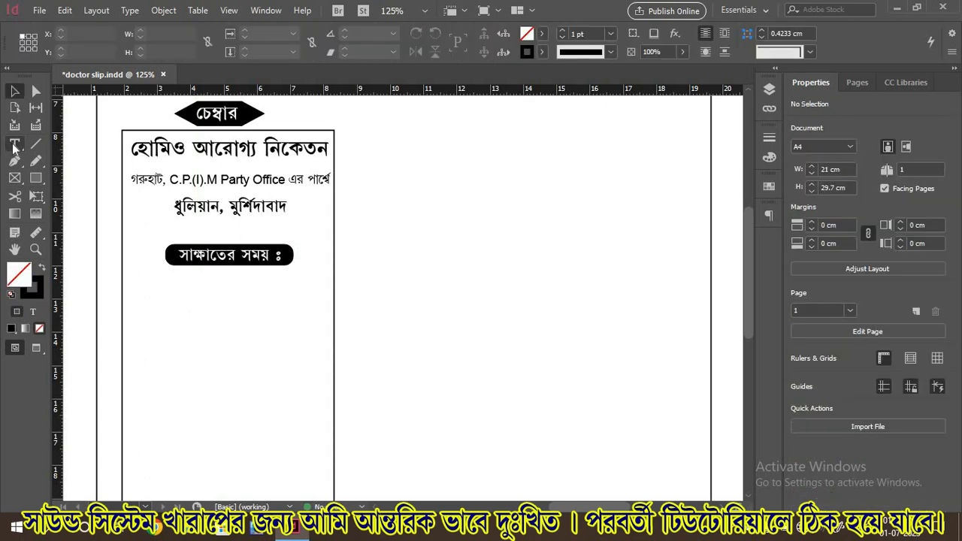
left_click(15, 145)
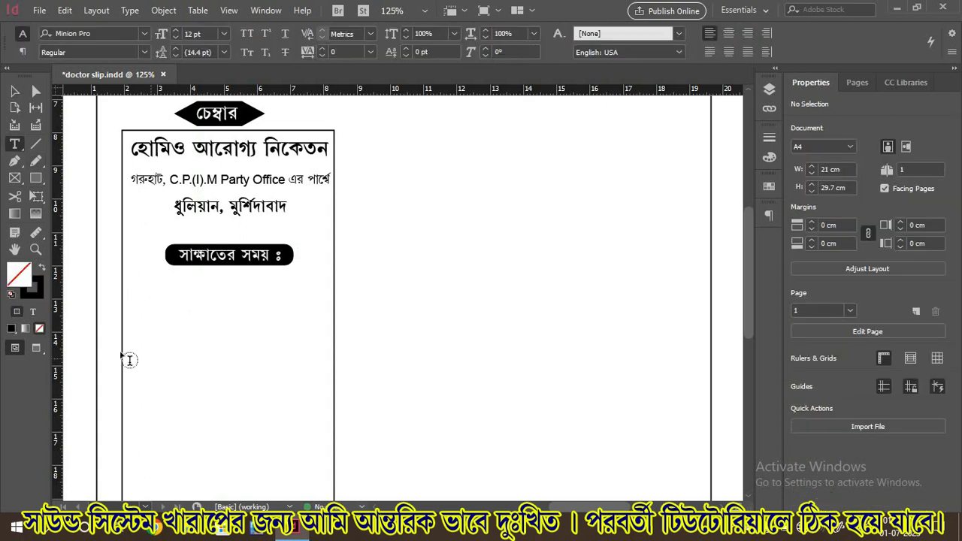
left_click_drag(77, 288, 304, 321)
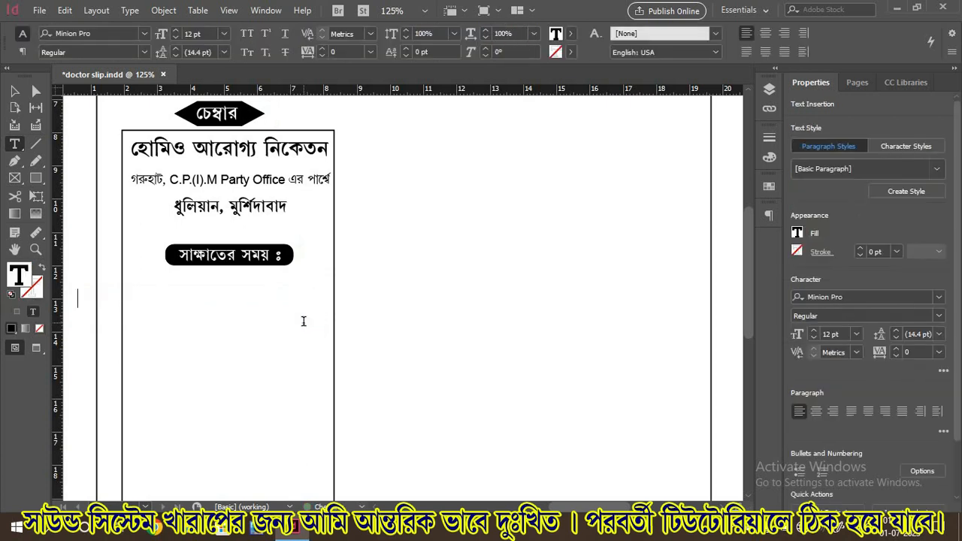
Type প্রতিদিন বৈকাল ৪টা হইতে রাত্রি ৮টা in Banikanta using the World-Ready Paragraph Composer
left_click(130, 33)
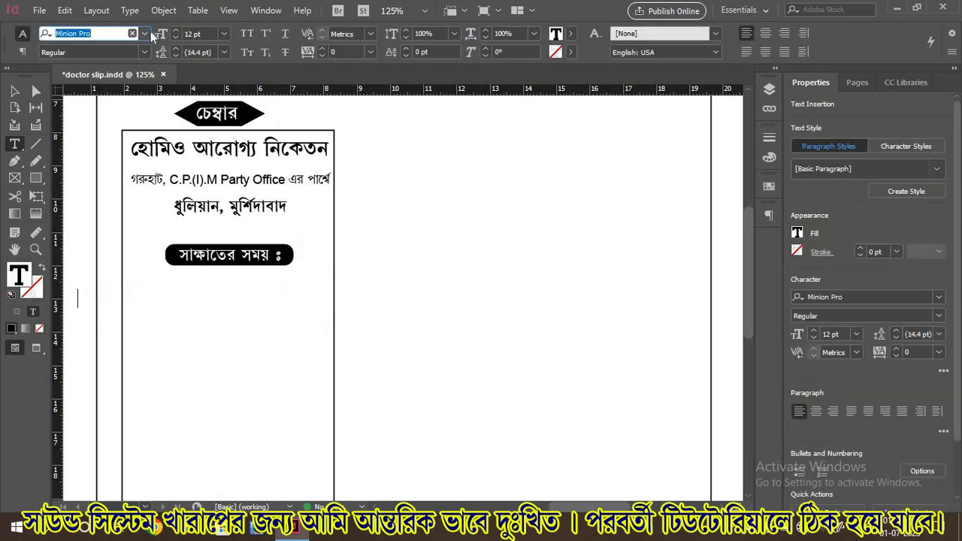
type("Banikanta")
key("Return")
left_click(768, 215)
left_click(749, 217)
left_click(622, 225)
left_click(768, 215)
type("প্রতিদিন বৈকাল ৪টা হইতে রাত্রি ৮টা")
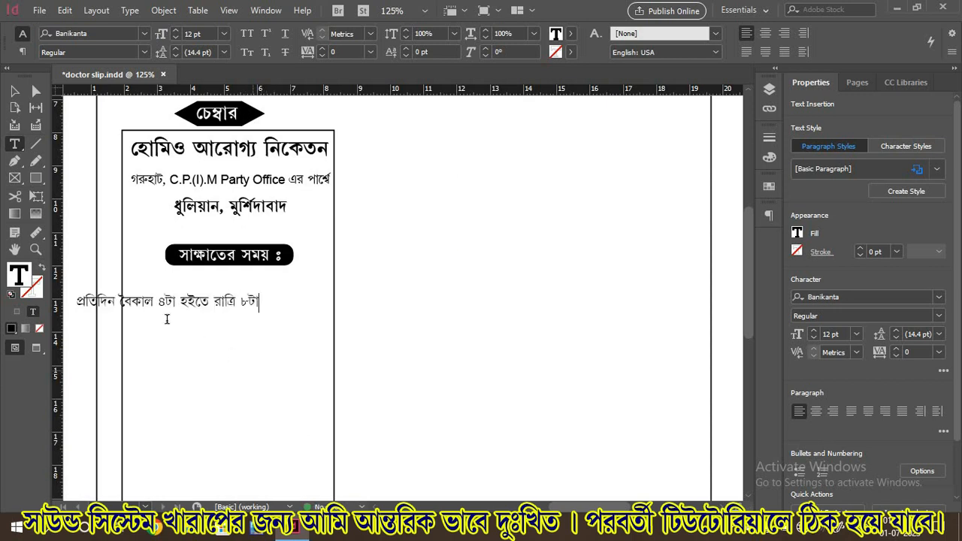
Bold the timing line and nudge its frame into place under the black bar
triple_click(152, 307)
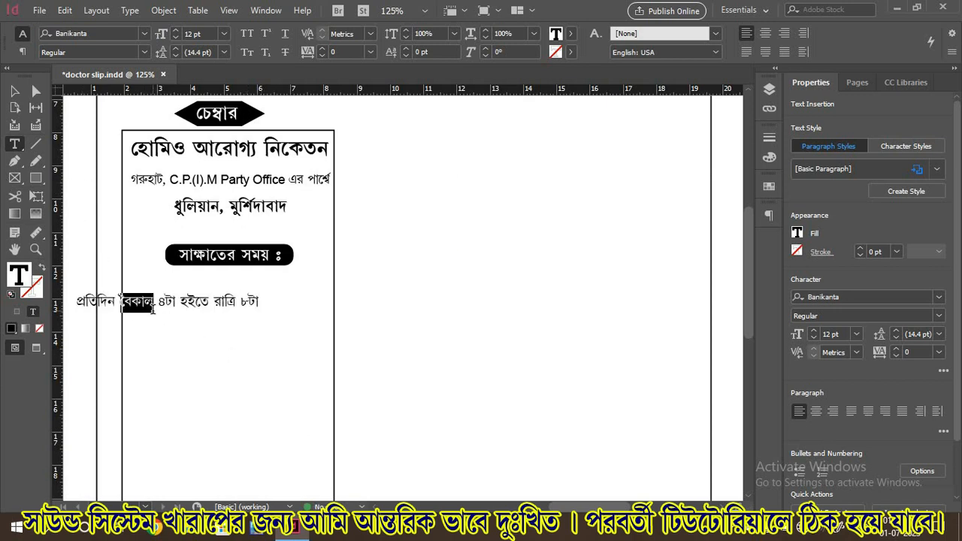
left_click_drag(158, 302, 200, 303)
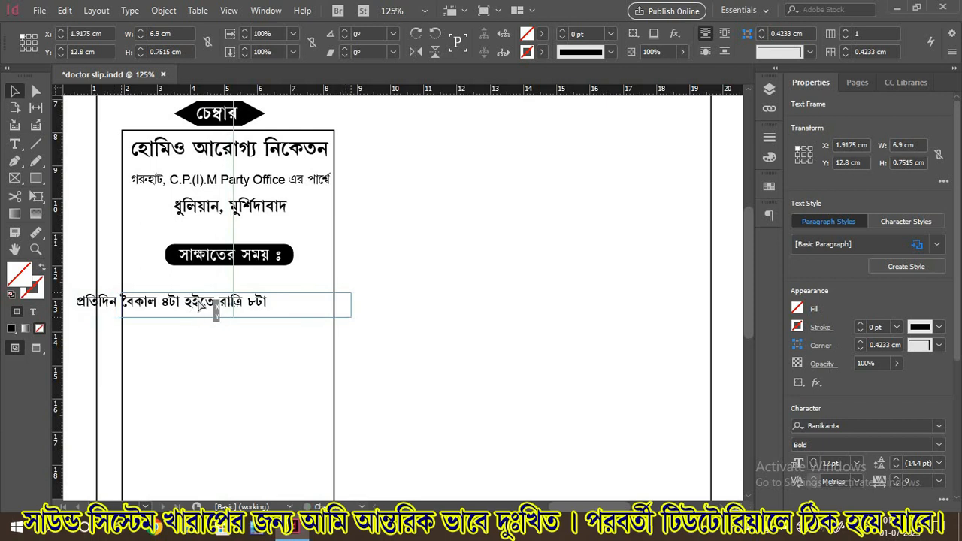
key("Right")
key("Right")
key("Right")
key("Right")
key("Right")
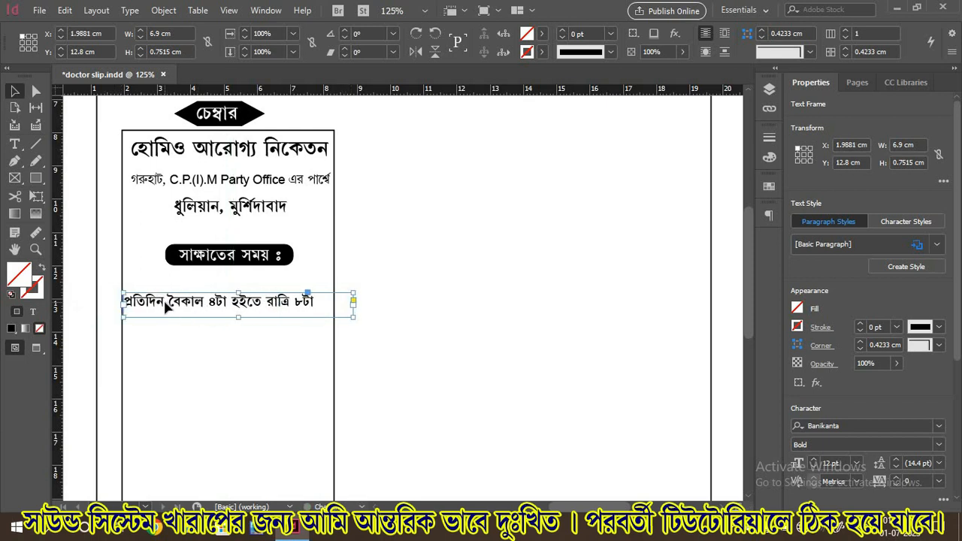
key("Up")
key("Up")
key("Up")
key("Up")
key("Up")
key("Up")
key("Up")
key("Up")
key("Up")
key("Up")
key("Up")
key("Up")
key("Up")
key("Up")
key("Up")
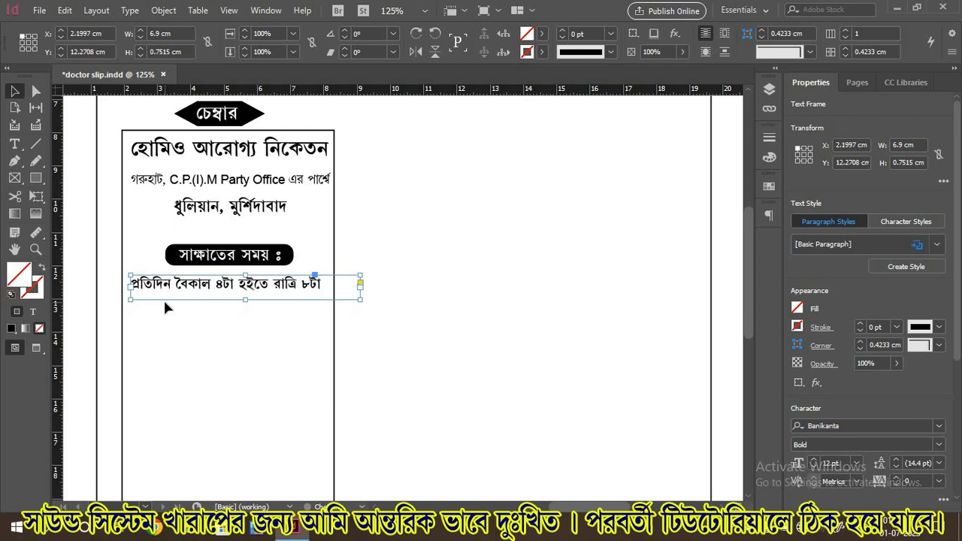
left_click(164, 302)
scroll(163, 302, "down", 3)
left_click(35, 144)
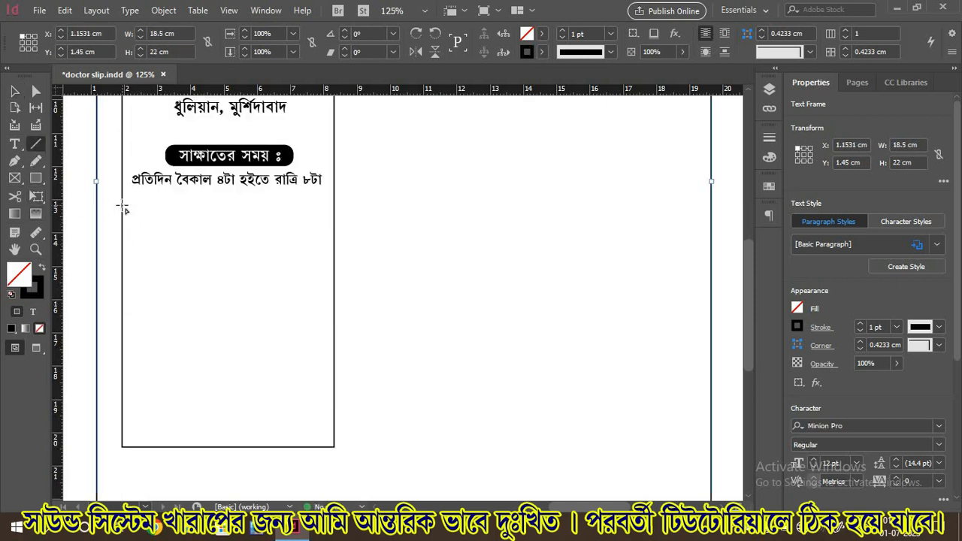
Drag a horizontal divider line across the chamber box beneath the visiting-hours text
left_click_drag(123, 205, 328, 215)
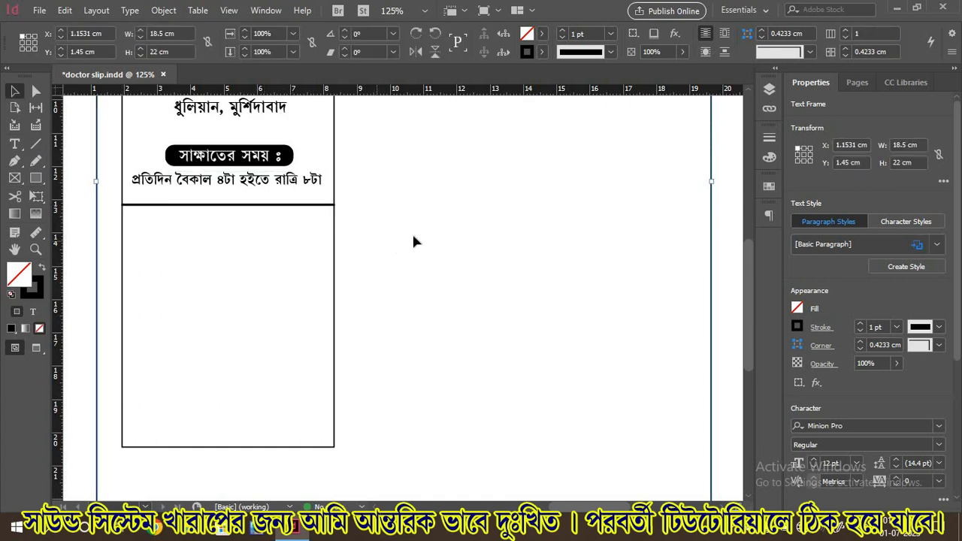
scroll(379, 257, "up", 3)
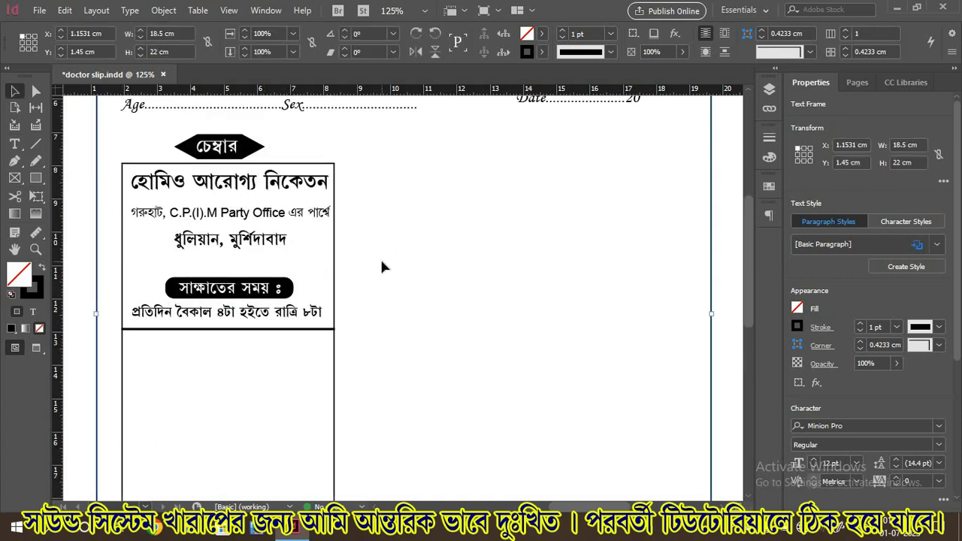
scroll(379, 257, "down", 3)
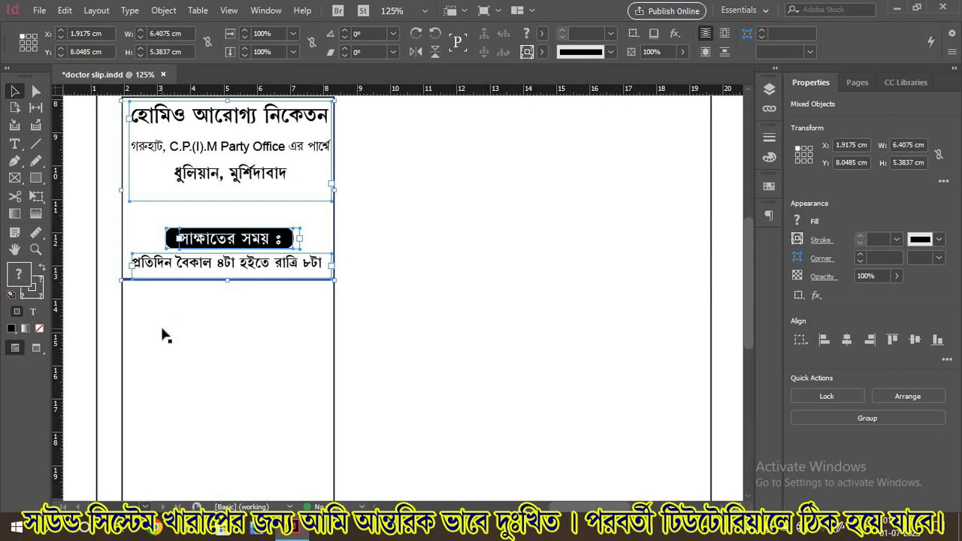
Paste a copy of the clinic header and timing group and nudge it below the rule
key("ctrl+v")
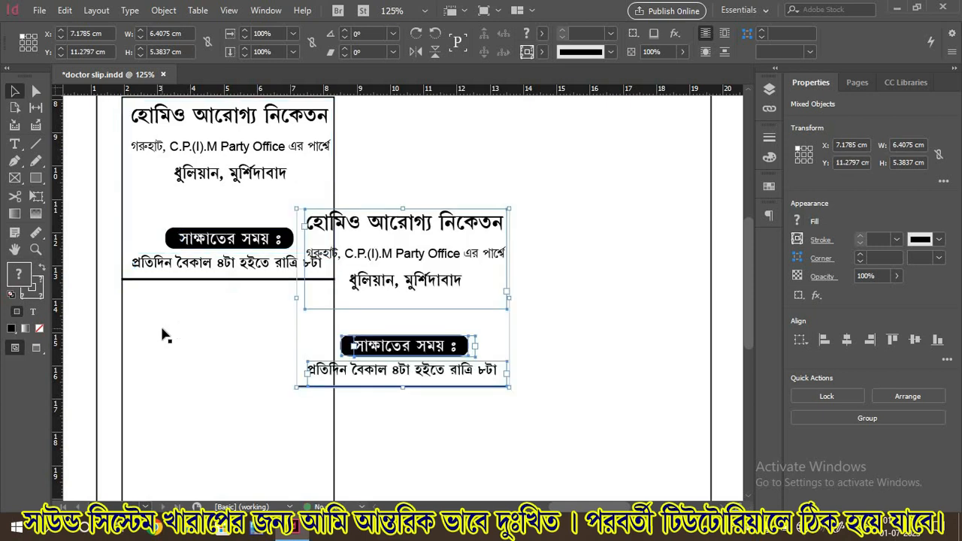
key("Left")
key("Left")
key("Left")
key("Left")
key("Left")
key("Left")
key("Left")
key("Left")
key("Left")
key("Left")
key("Left")
key("Left")
key("Left")
key("Left")
key("Left")
key("Left")
key("Left")
key("Left")
key("Left")
key("Left")
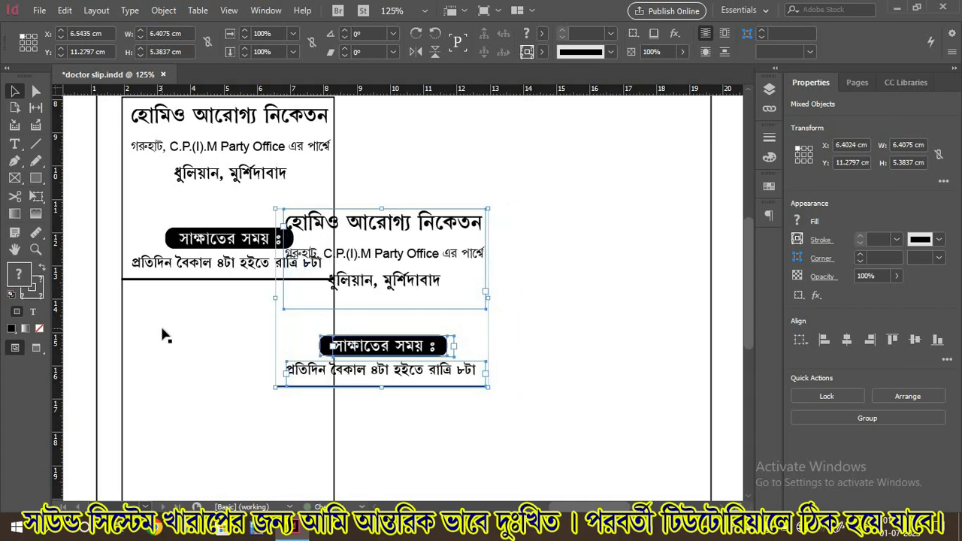
key("Left")
key("Left")
key("Left")
key("Left")
key("Left")
key("Left")
key("Left")
key("Left")
key("Left")
key("Left")
key("Left")
key("Left")
key("Left")
key("Left")
key("Left")
key("Left")
key("Left")
key("Left")
key("Left")
key("Left")
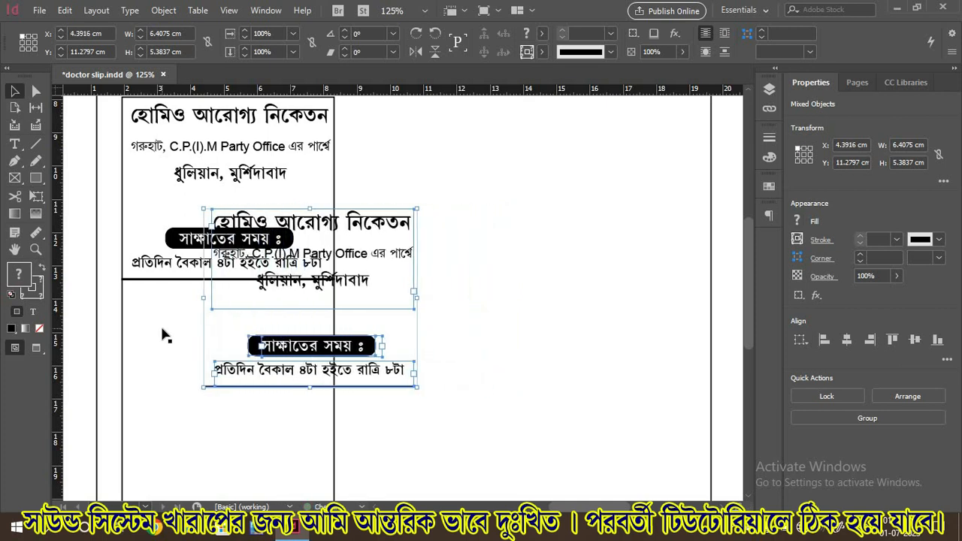
key("Left")
key("Left")
key("Left")
key("Left")
key("Left")
key("Left")
key("Left")
key("Left")
key("Left")
key("Left")
key("Left")
key("Left")
key("Left")
key("Left")
key("Left")
key("Left")
key("Left")
key("Left")
key("Left")
key("Left")
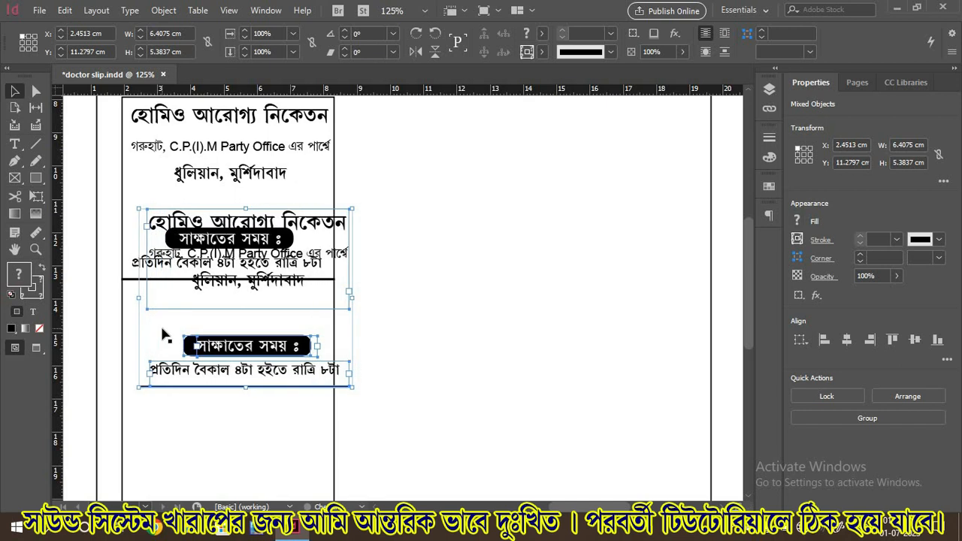
key("Left")
key("Down")
key("Down")
key("Down")
key("Down")
key("Down")
key("Down")
key("Down")
key("Down")
key("Down")
key("Down")
key("Down")
key("Down")
key("Down")
key("Down")
key("Down")
key("Down")
key("Down")
key("Down")
key("Down")
key("Down")
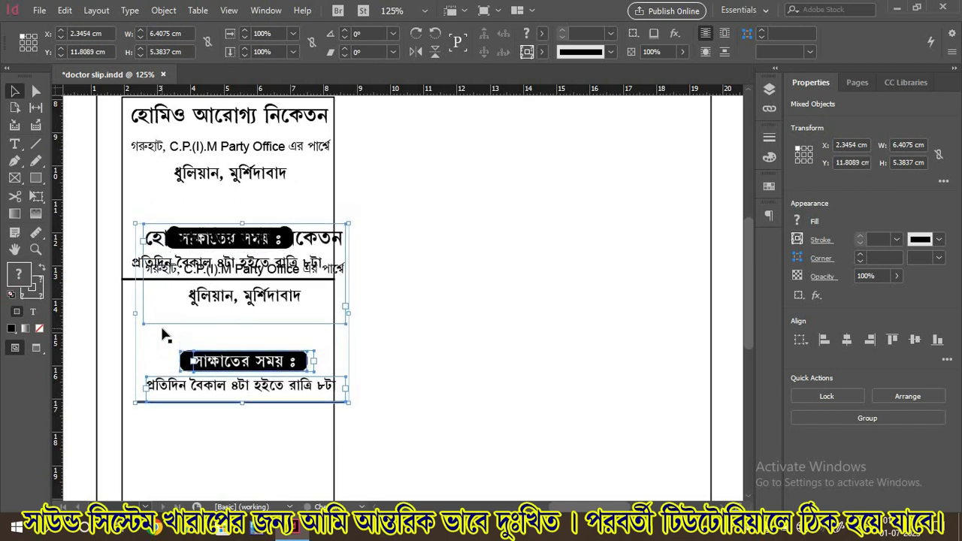
key("Down")
key("Down")
key("Down")
key("Down")
key("Down")
key("Down")
key("Down")
key("Down")
key("Down")
key("Down")
key("Down")
key("Down")
key("Down")
key("Down")
key("Down")
key("Down")
key("Down")
key("Down")
key("Down")
key("Down")
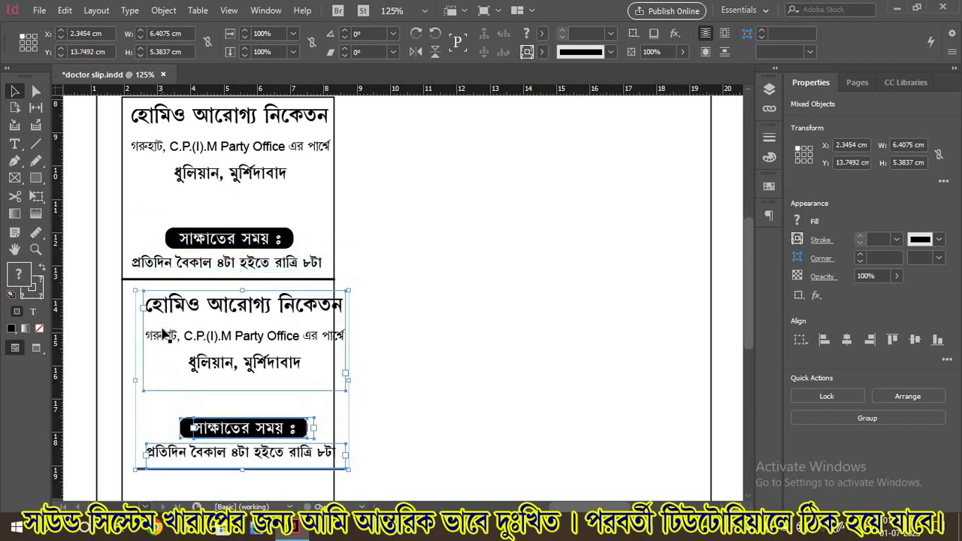
key("Left")
key("Left")
key("Left")
key("Left")
key("Left")
key("Left")
key("Left")
key("Left")
key("Left")
key("Left")
key("Left")
key("Left")
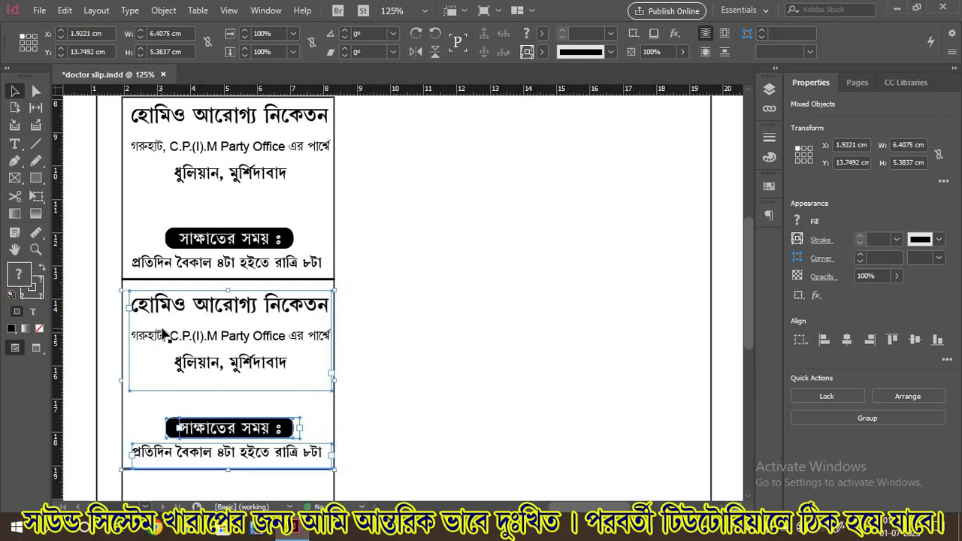
scroll(162, 334, "down", 3)
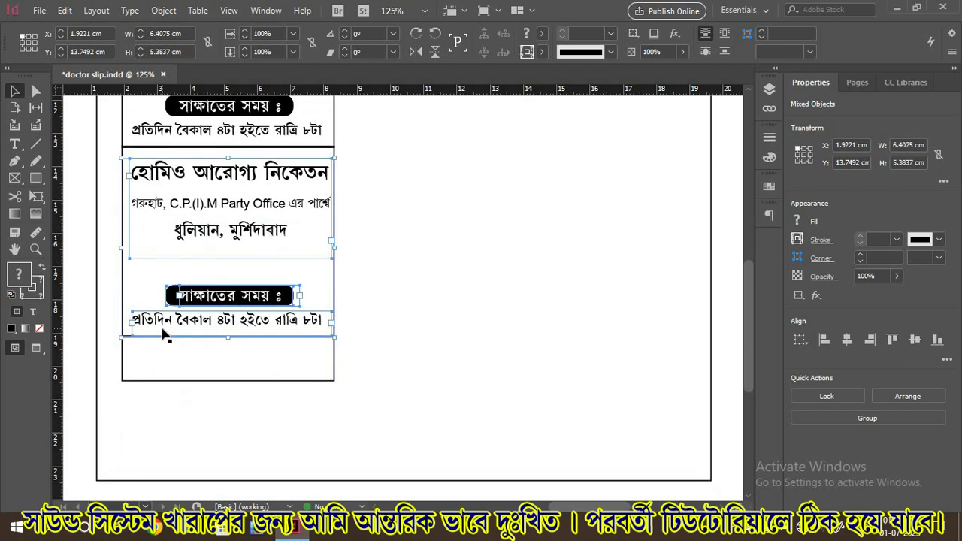
key("Left")
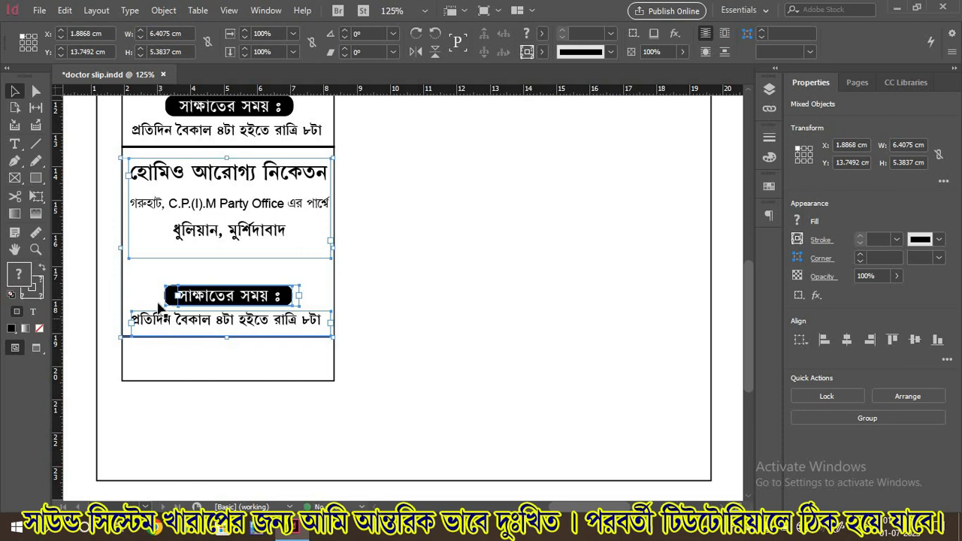
left_click(15, 143)
left_click(231, 204)
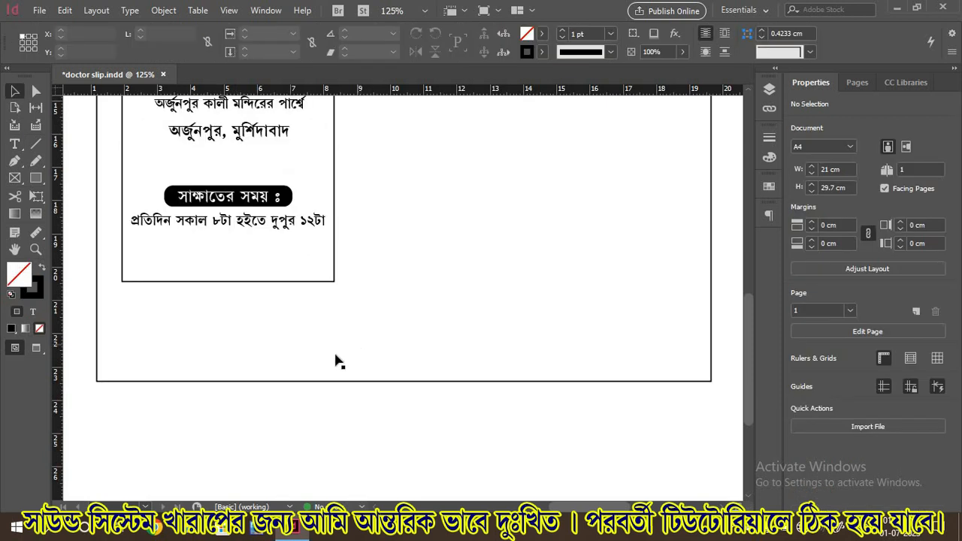
Draw a horizontal line near the page bottom reaching the right edge
left_click(35, 143)
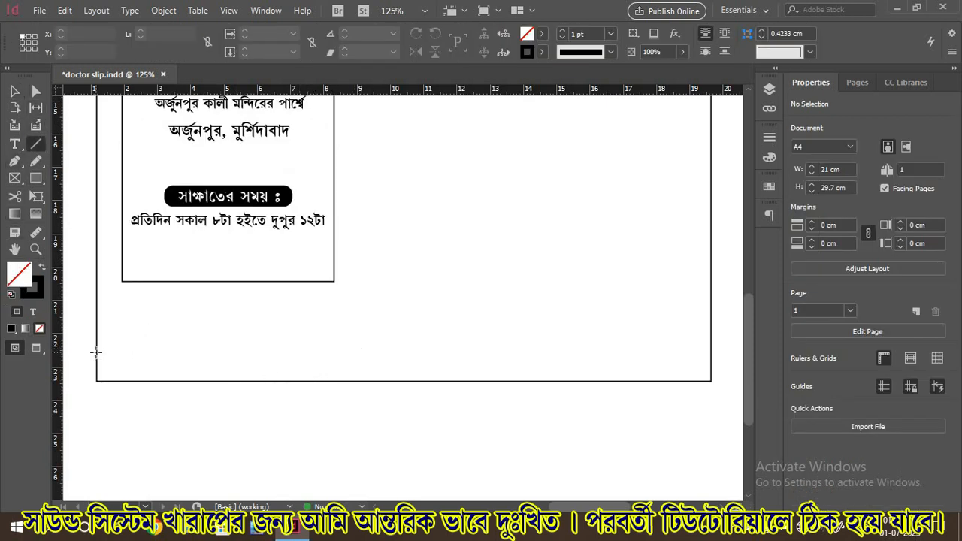
left_click_drag(96, 351, 613, 351)
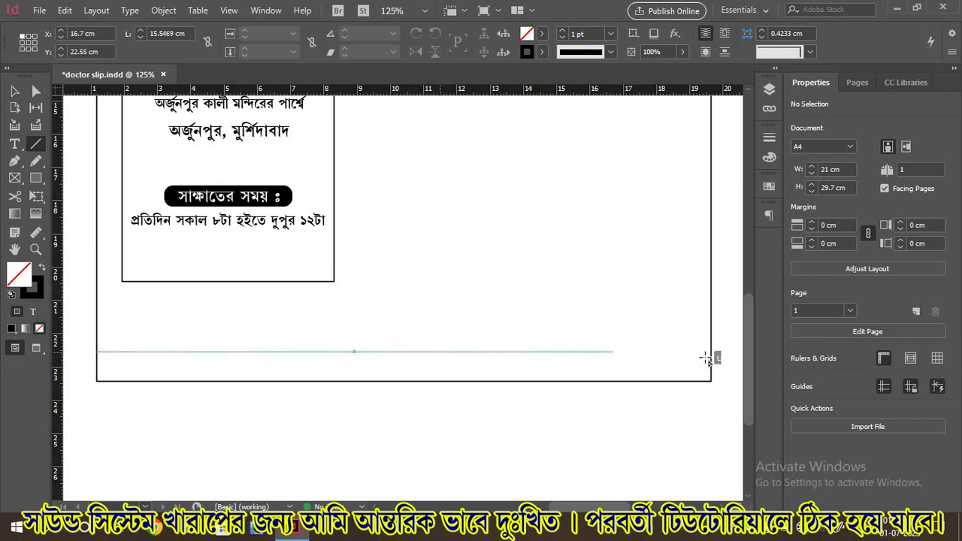
left_click_drag(706, 358, 711, 356)
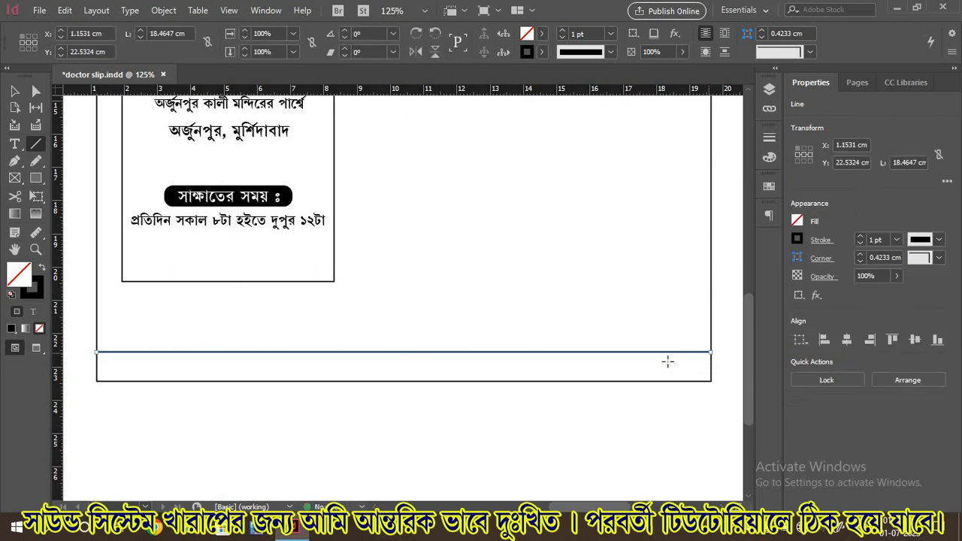
Give the line a Thick - Thin stroke at 5 pt, then deselect it
left_click(611, 52)
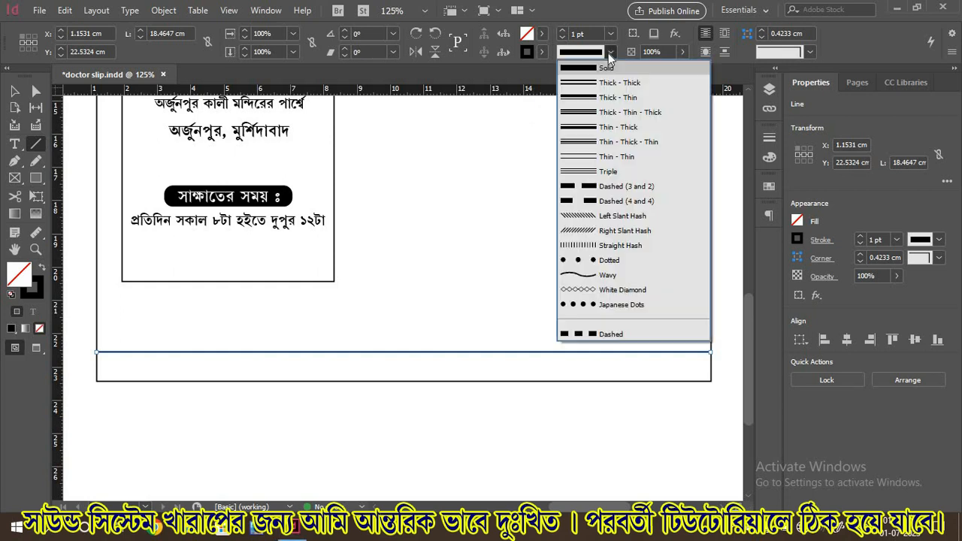
left_click(589, 97)
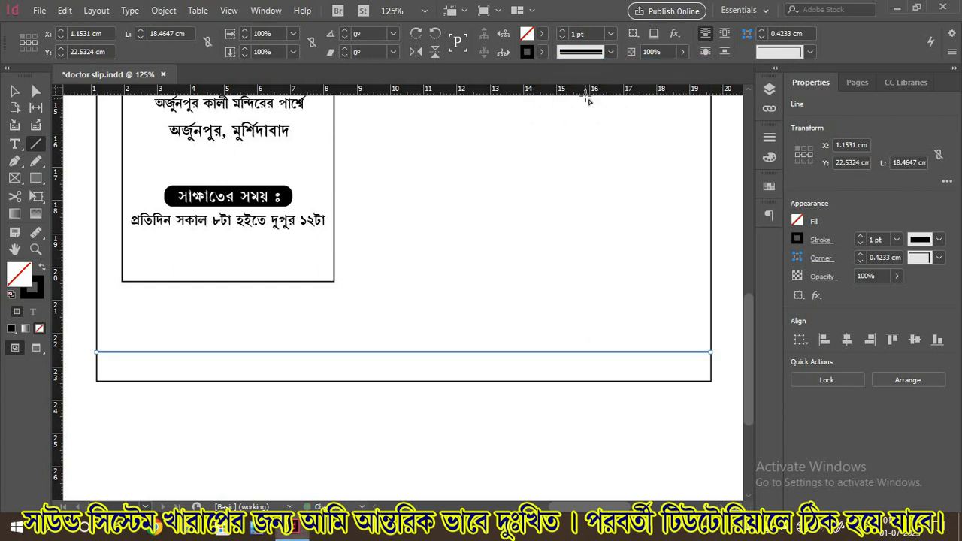
left_click(610, 34)
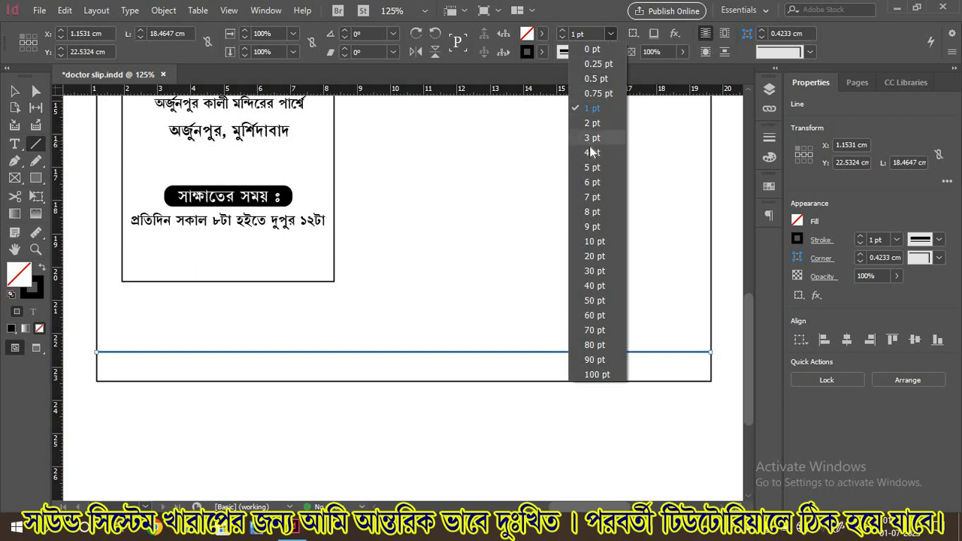
left_click(590, 152)
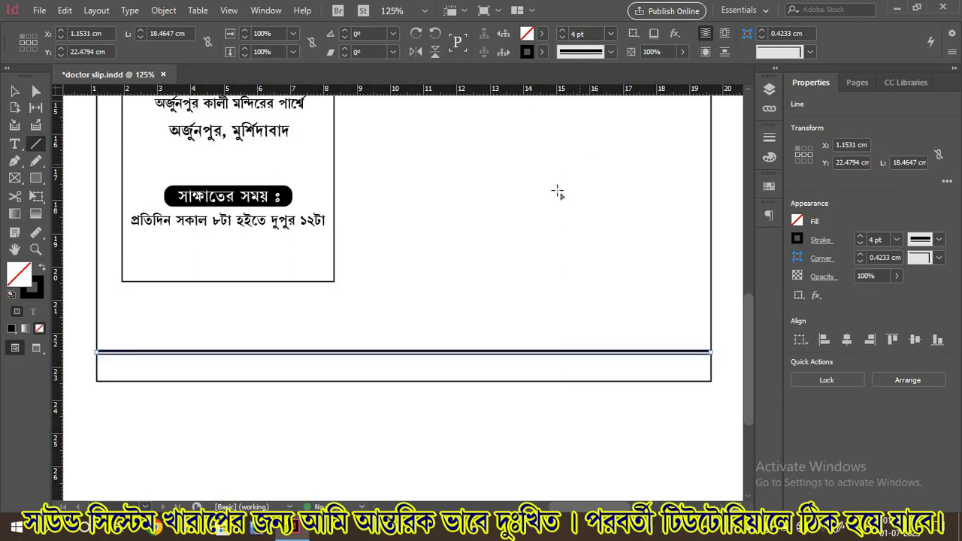
left_click(609, 34)
left_click(588, 159)
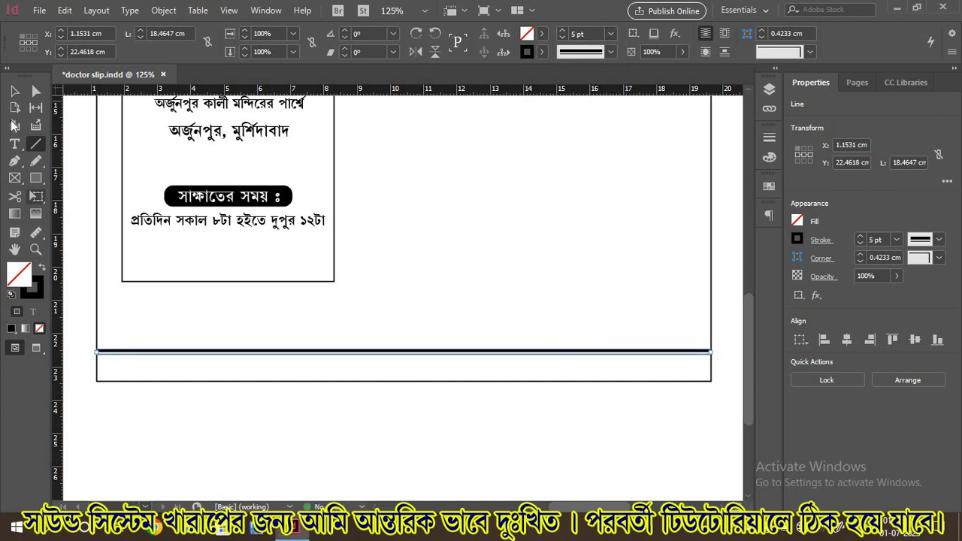
left_click(14, 91)
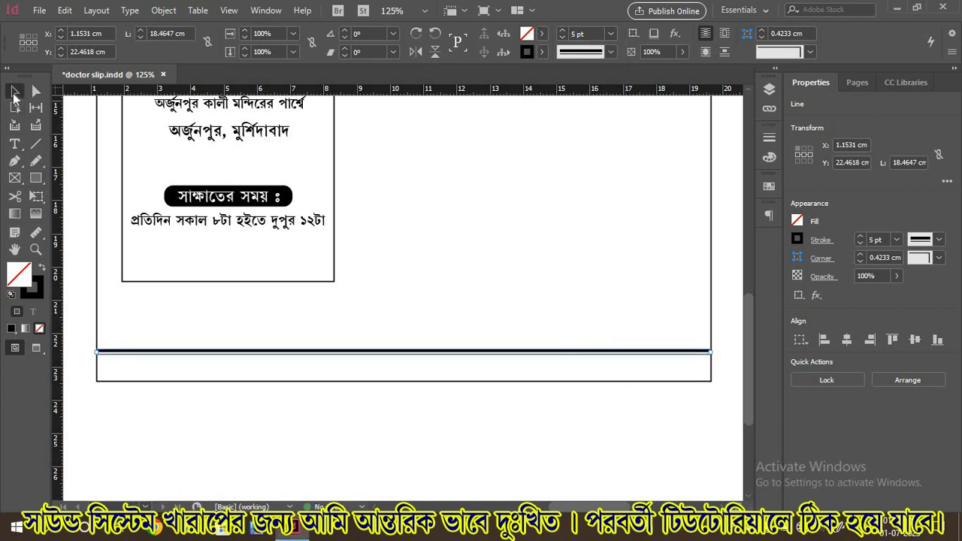
left_click(186, 406)
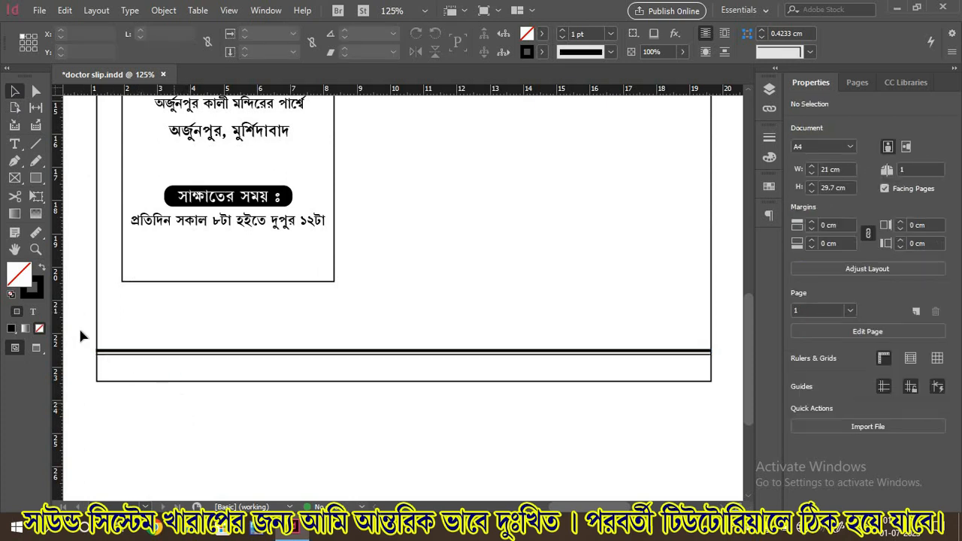
Duplicate the morning timing text frame and stretch it across the bottom strip
left_click(150, 229)
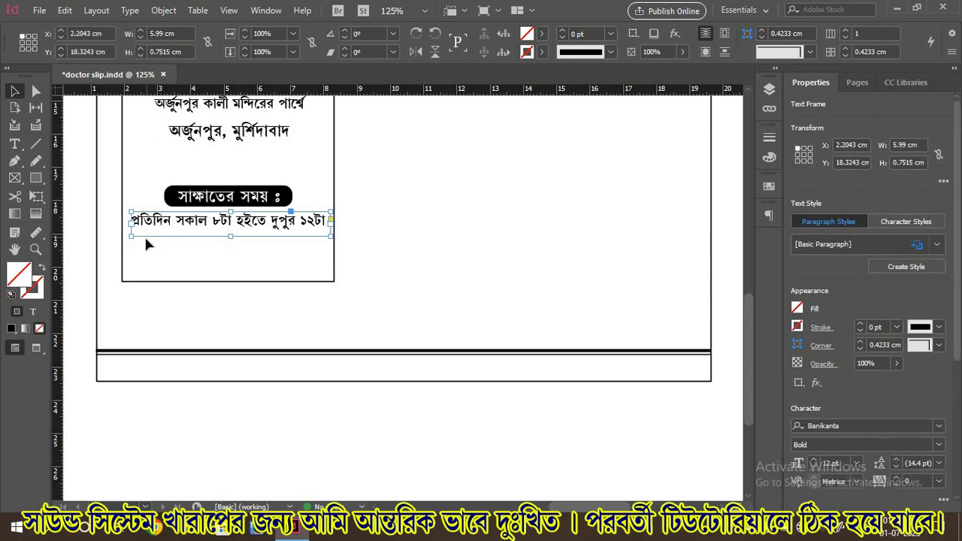
key("ctrl+c")
key("ctrl+v")
left_click_drag(404, 301, 201, 368)
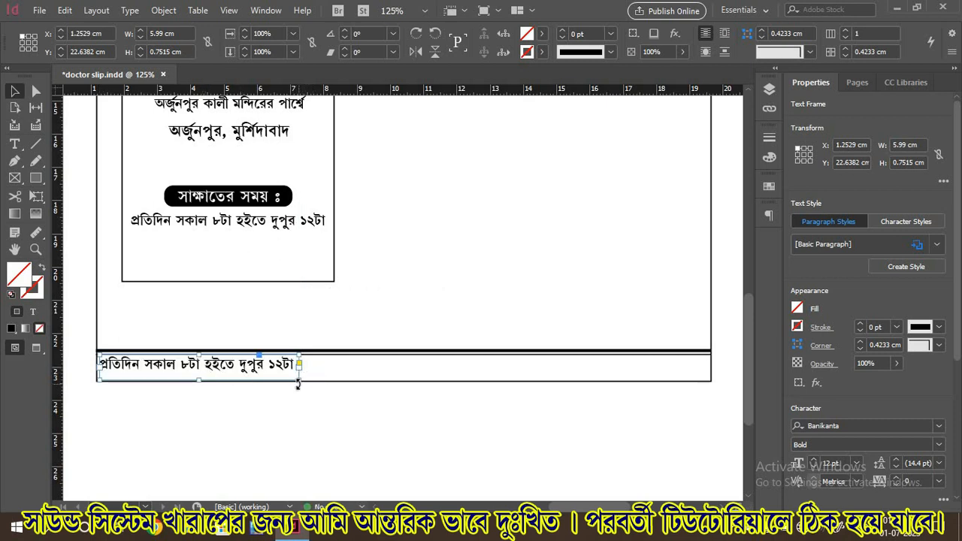
left_click_drag(301, 380, 714, 382)
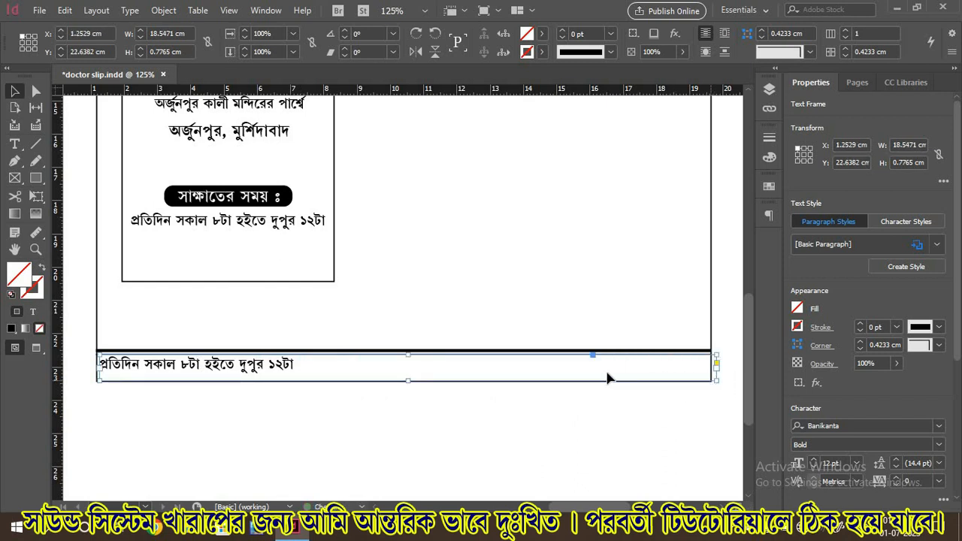
Replace its text with the বিঃদ্রঃ note forbidding sour foods, onion, garlic, tobacco and jarda
left_click(15, 144)
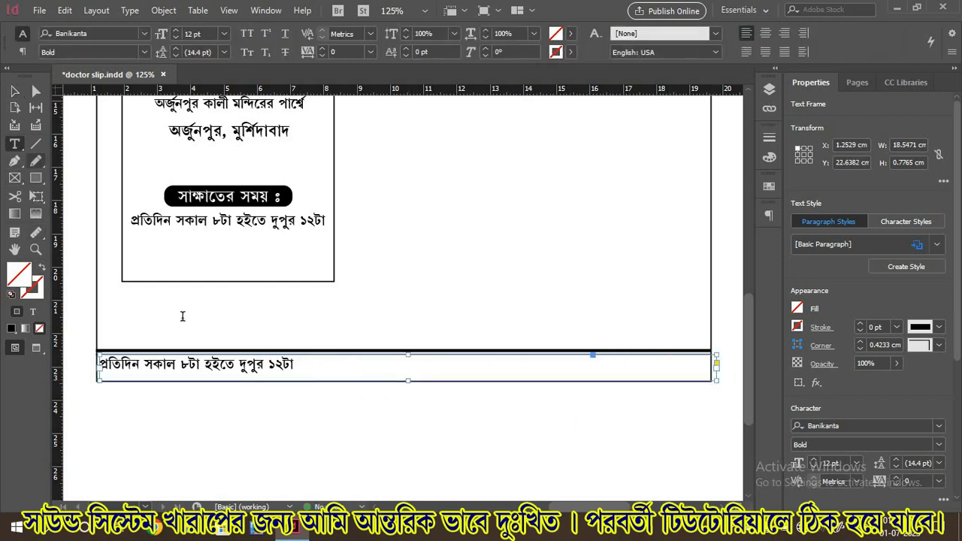
left_click(225, 364)
key("ctrl+a")
type("বিঃদ্রঃ- টক, কাঁচা পিয়া")
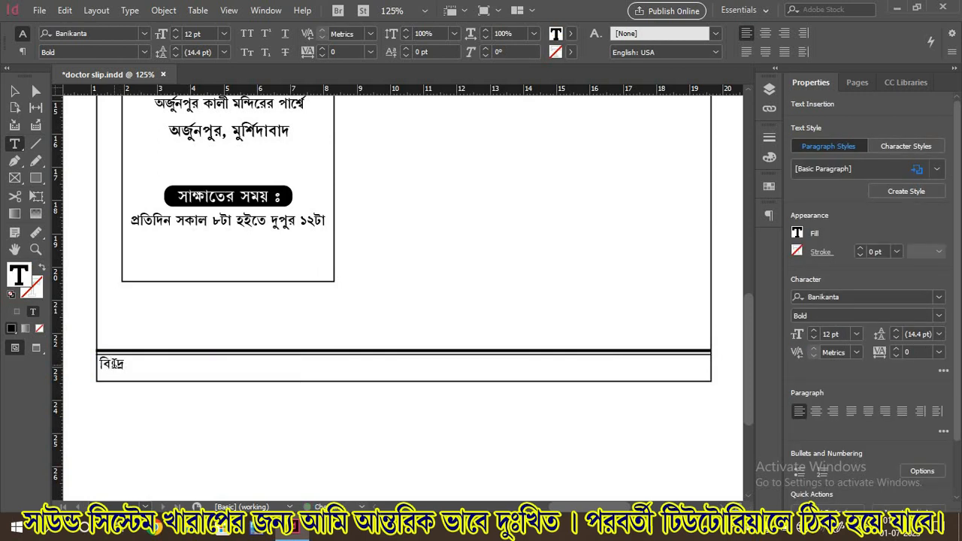
type("জ রসুন আদা, খৈনী, লাল, কালো মাজন/গুল ও জর্দা ")
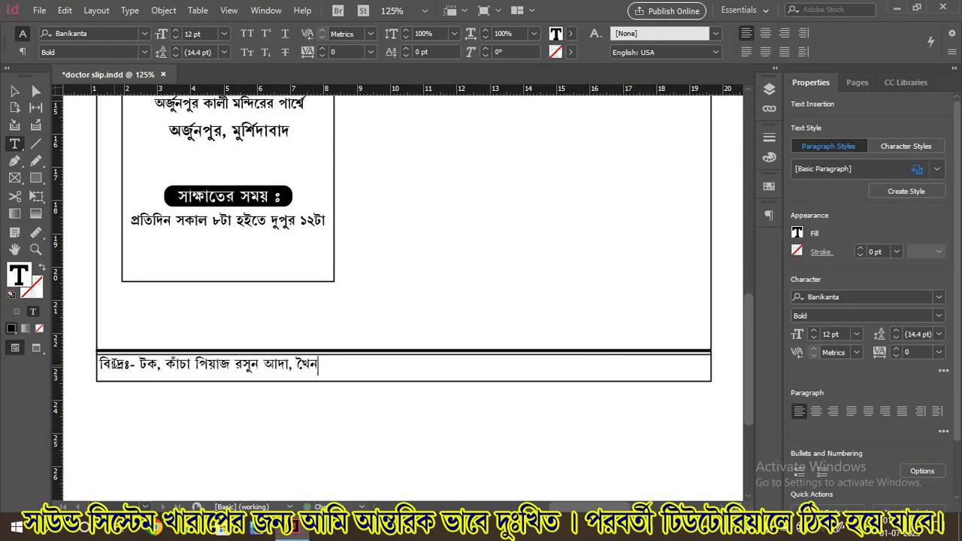
type("ব্যবহার করা বন্ধ।")
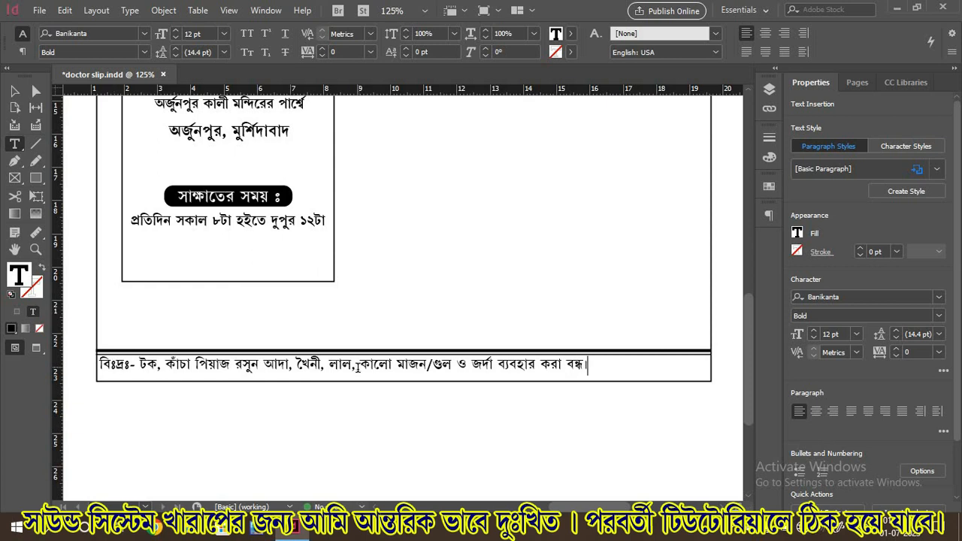
left_click(354, 366)
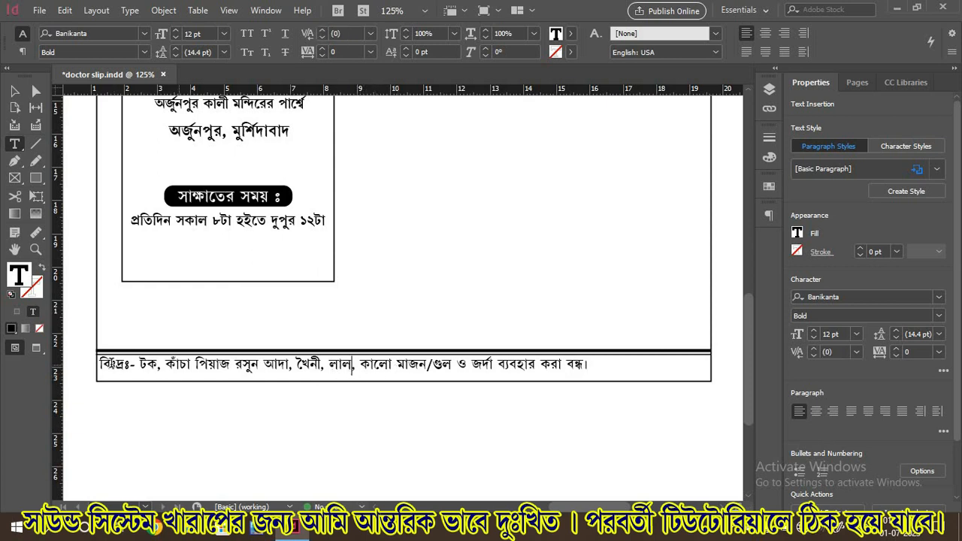
Enlarge the note line from 12 pt to 14 pt and deselect the frame
left_click_drag(99, 363, 614, 360)
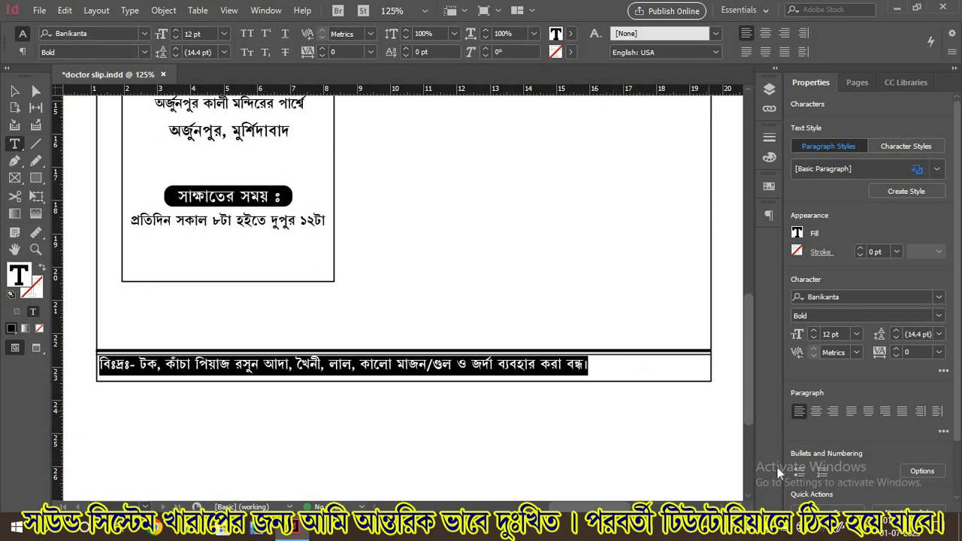
key("super+space")
key("ctrl+shift+period")
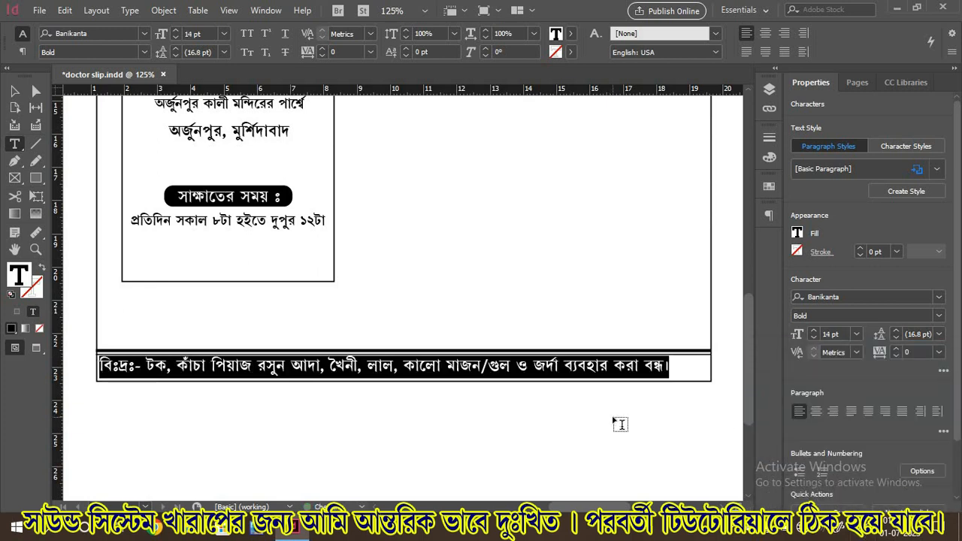
left_click(18, 94)
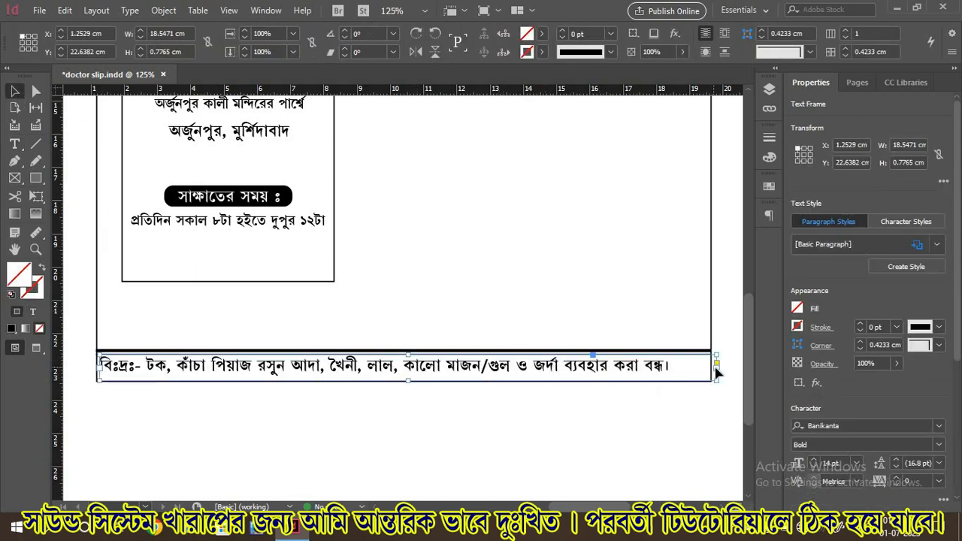
left_click(583, 421)
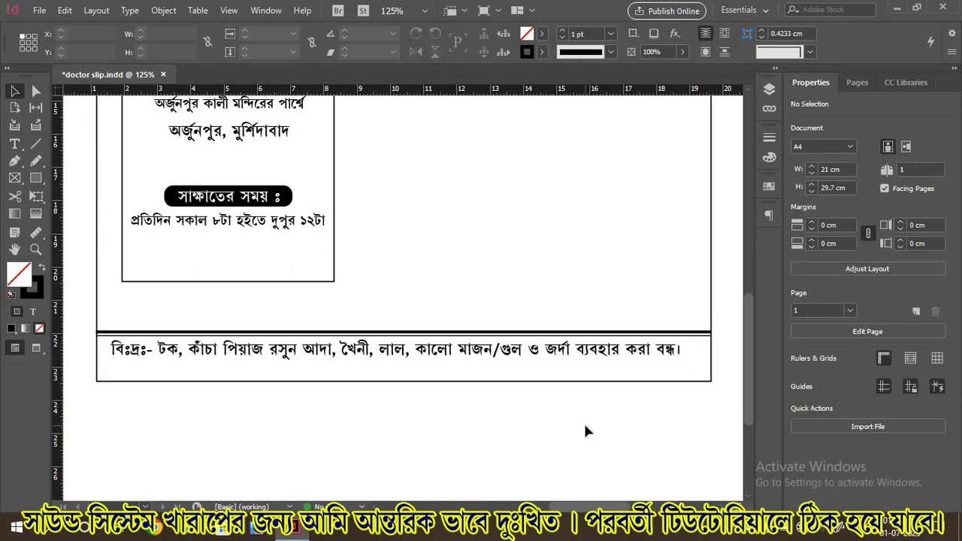
scroll(583, 421, "up", 2)
scroll(583, 425, "up", 10)
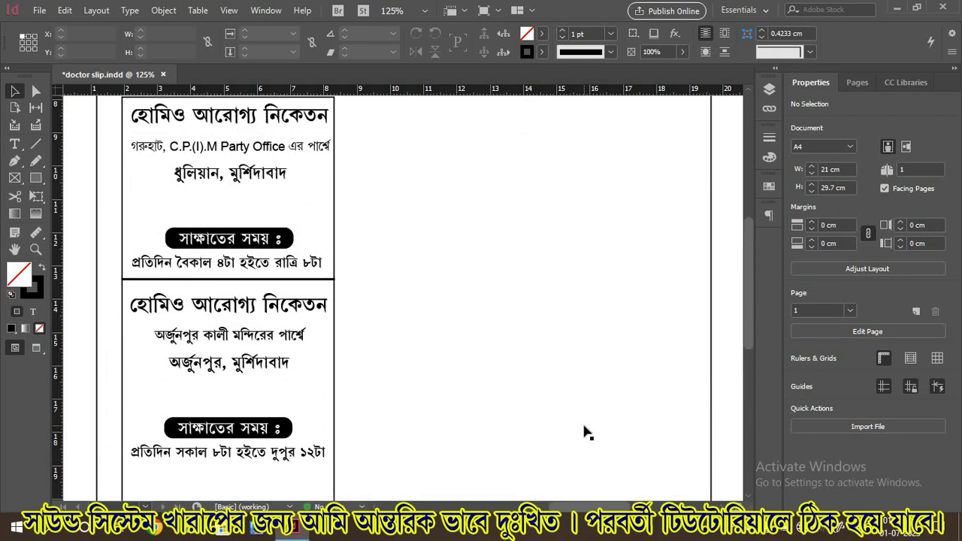
scroll(587, 432, "up", 2)
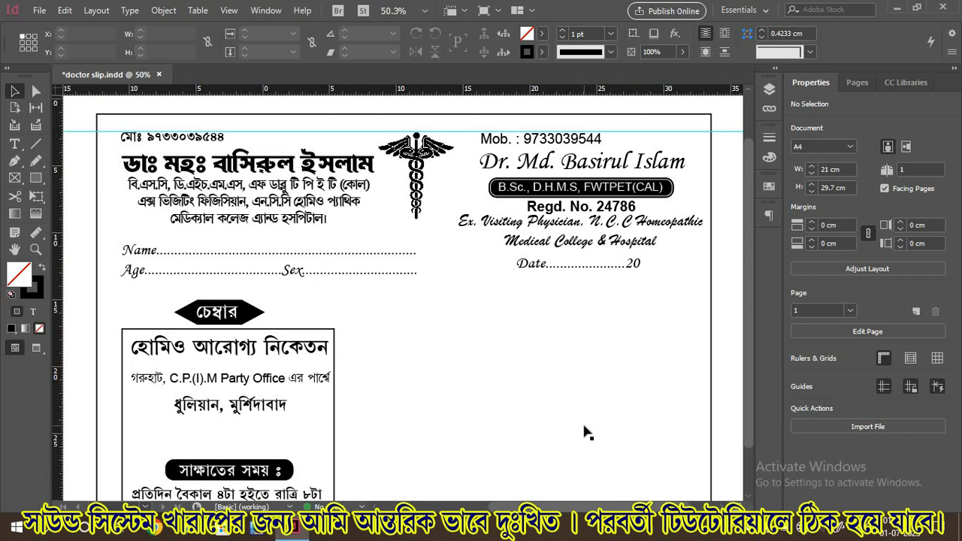
key("ctrl+0")
key("ctrl+equal")
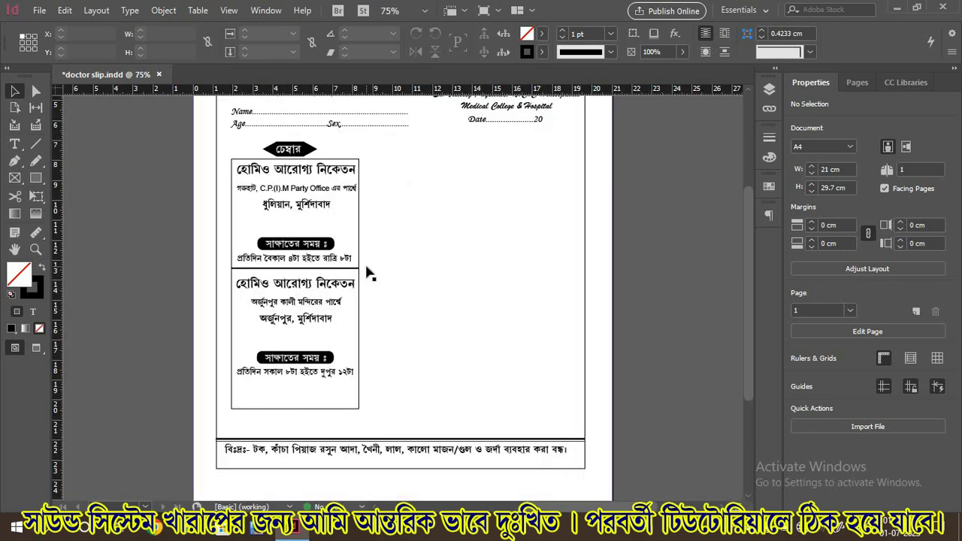
scroll(368, 274, "up", 5)
scroll(368, 274, "down", 2)
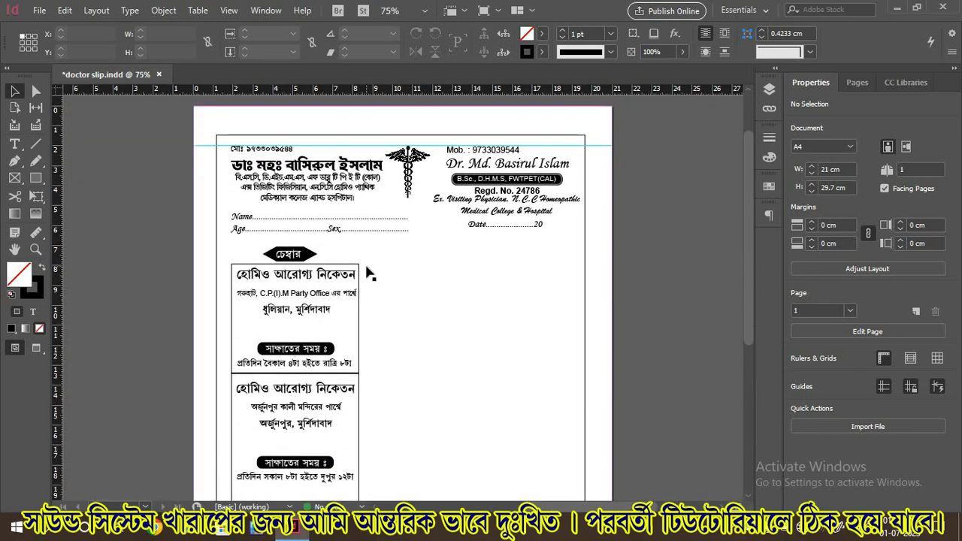
scroll(370, 280, "down", 2)
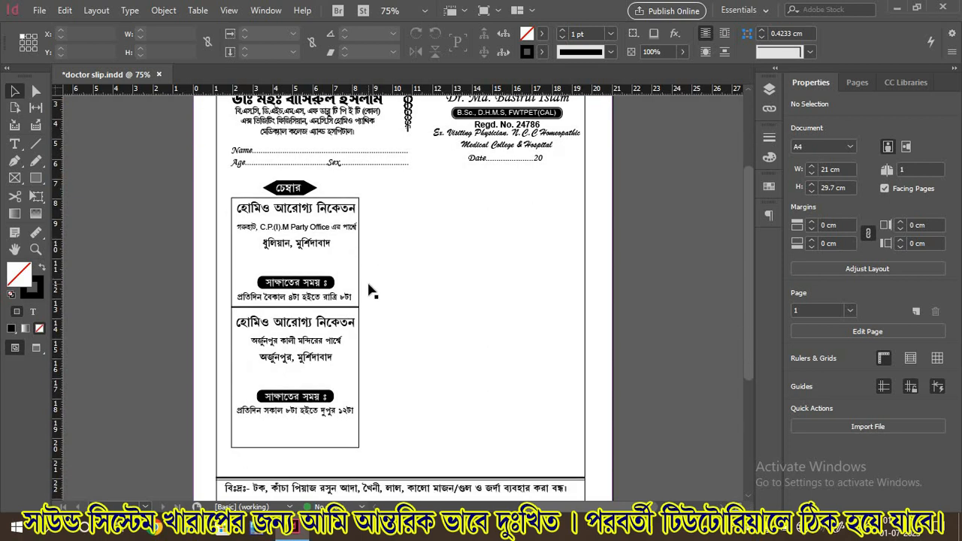